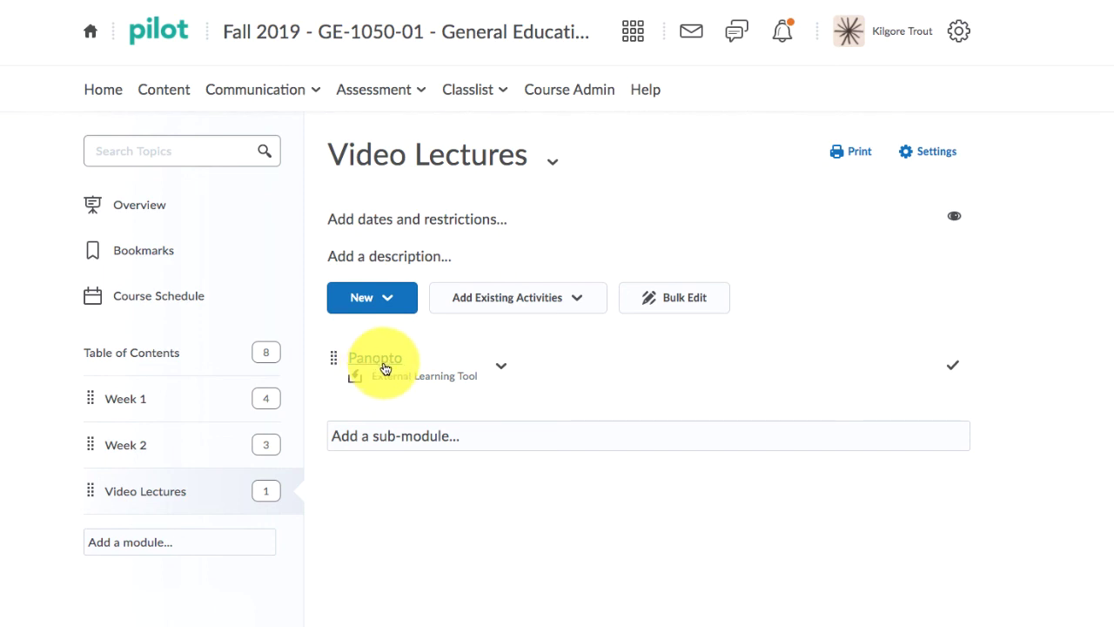
Open the Panopto item in the Video Lectures module and bring up the options for recording a new session
click(383, 364)
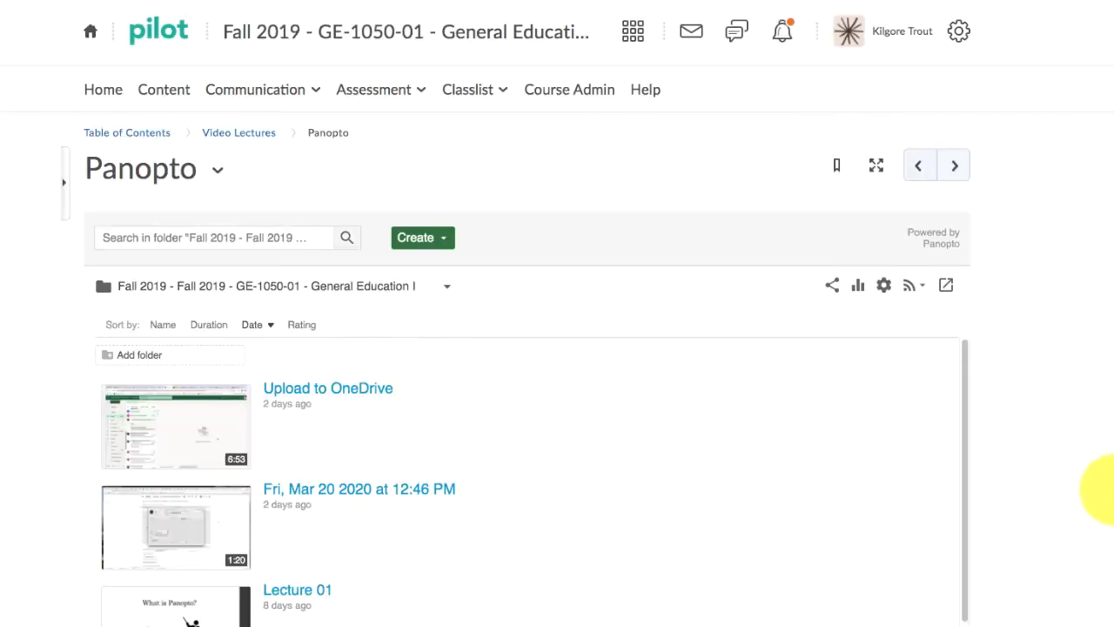
click(439, 242)
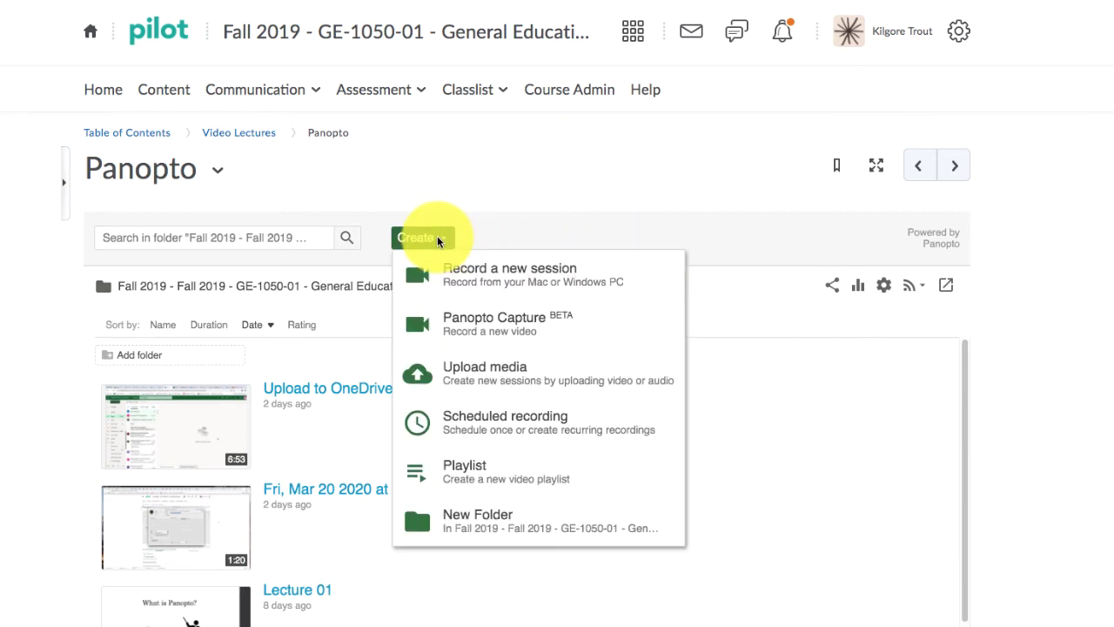
click(522, 273)
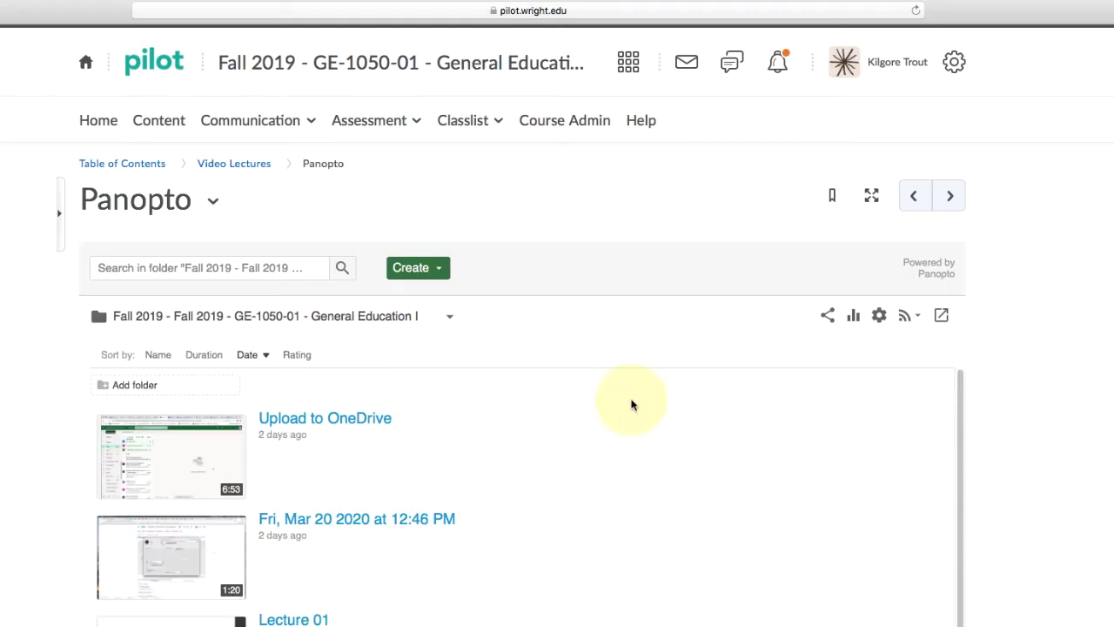
Review the launch and installer download choices offered for recording a new Panopto session
click(437, 264)
click(496, 297)
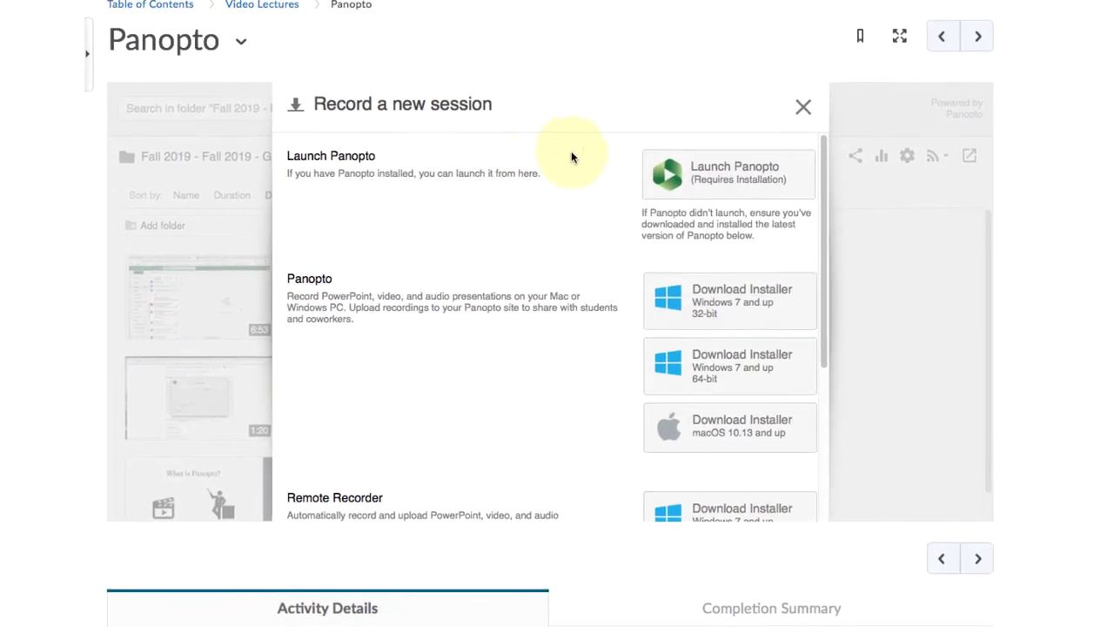
click(734, 276)
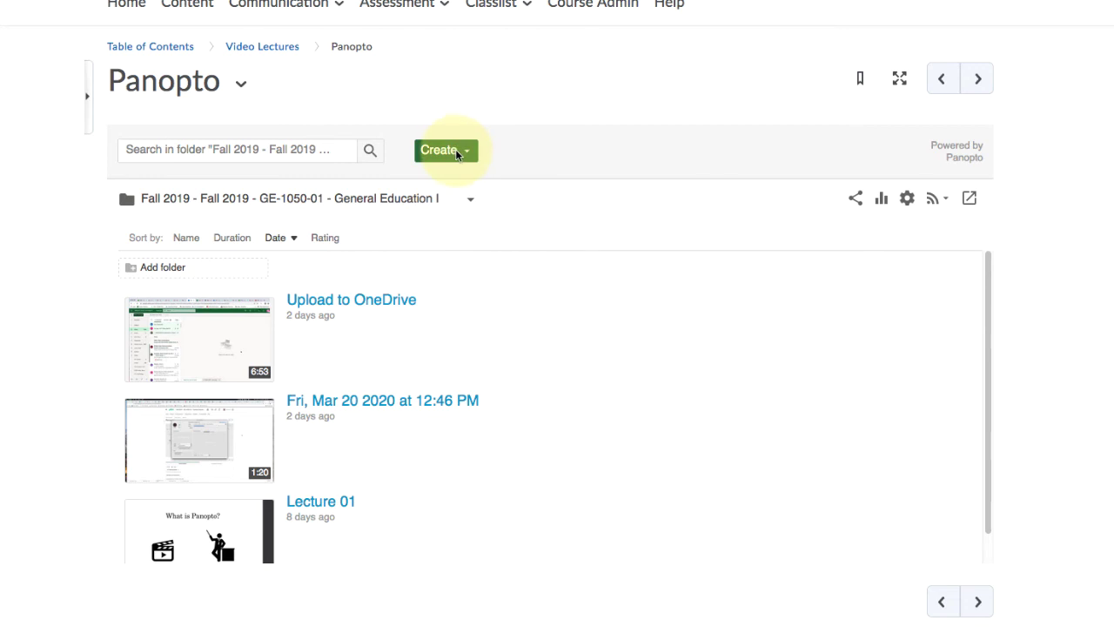
Launch the Panopto recorder for a new session, opening the link with Panopto without remembering the choice
click(456, 149)
click(556, 187)
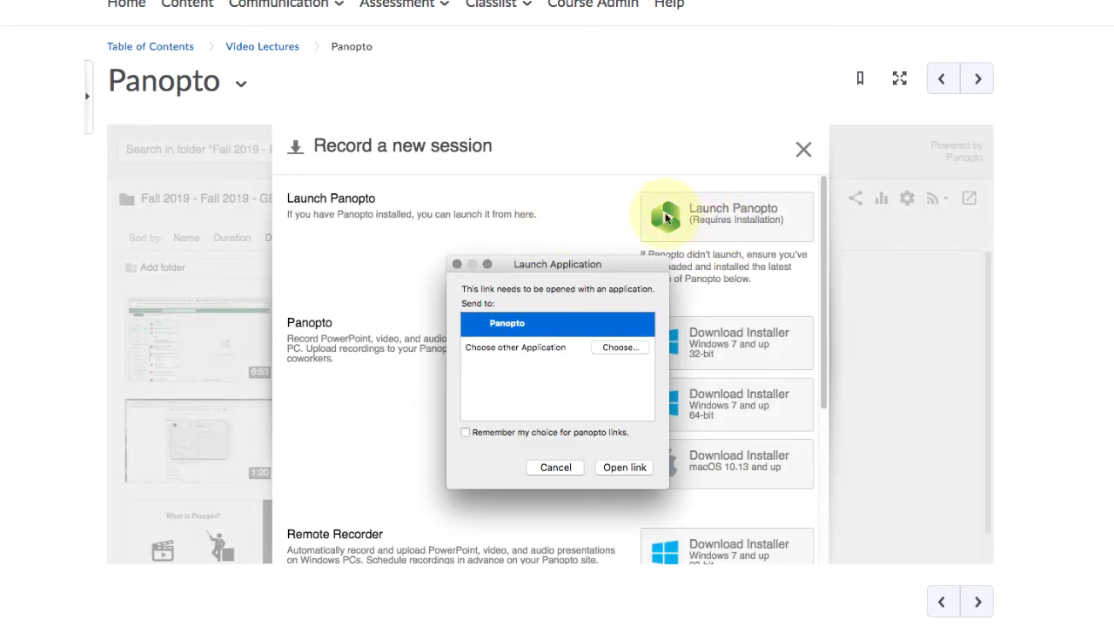
drag(549, 263, 549, 235)
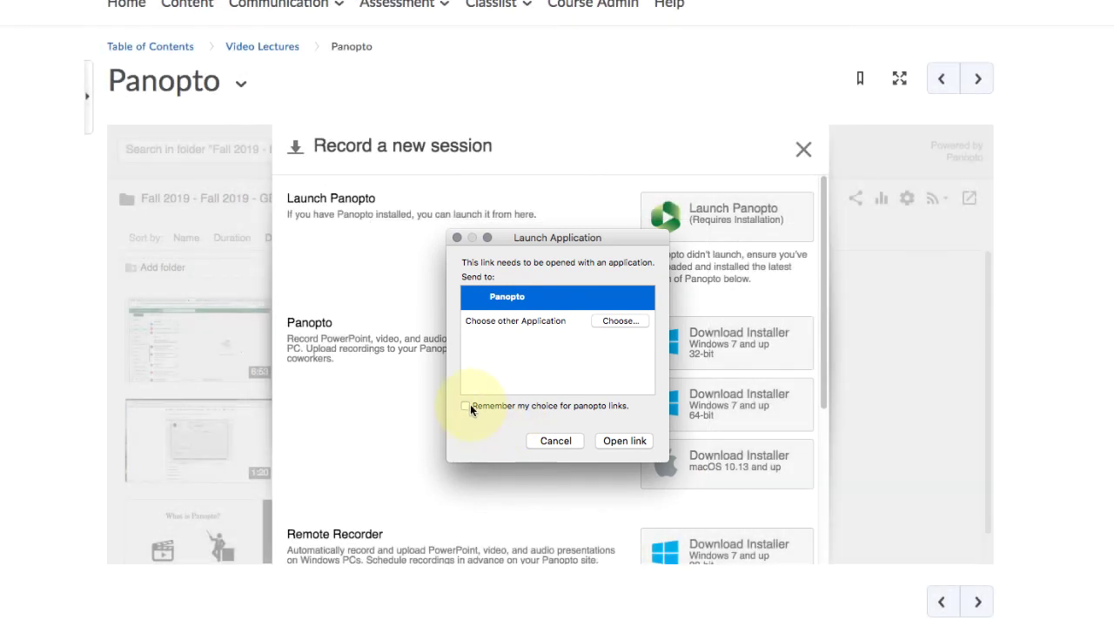
click(467, 405)
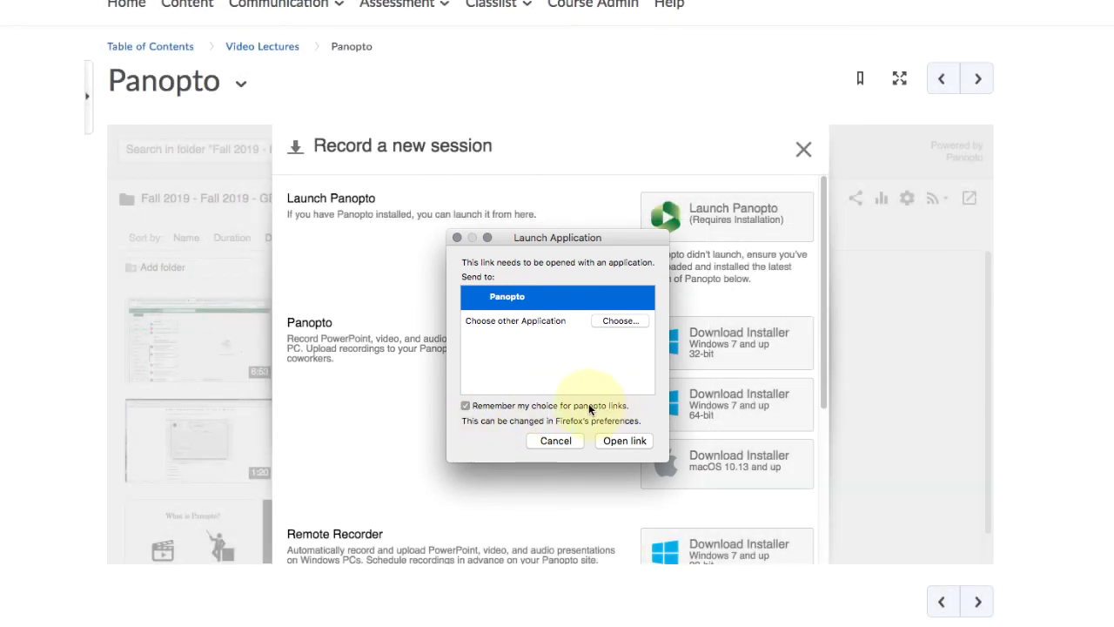
click(466, 405)
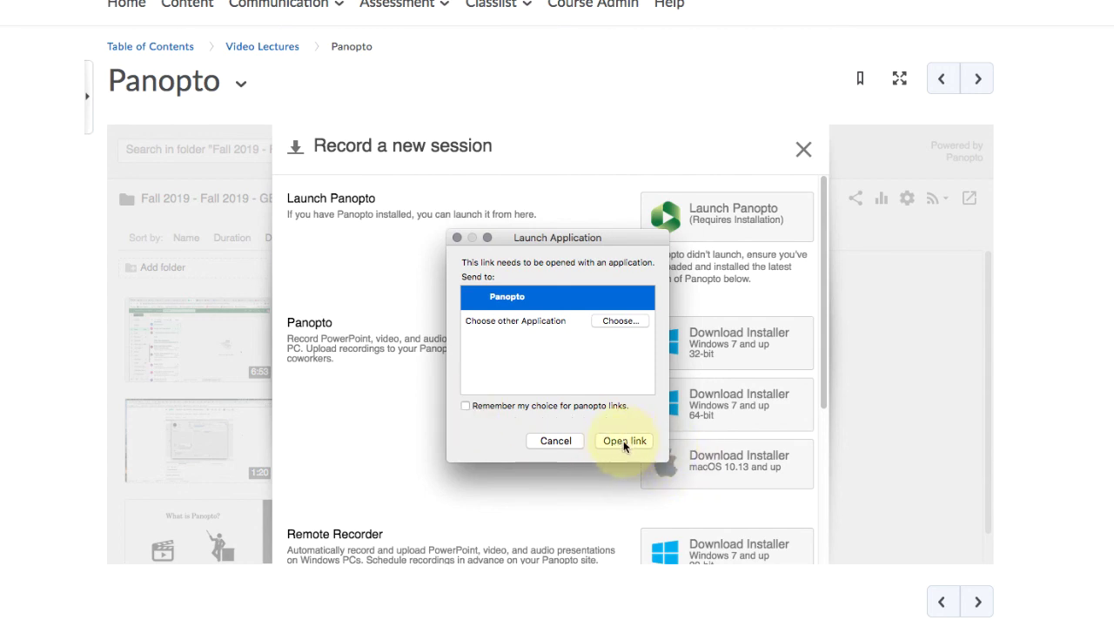
click(625, 441)
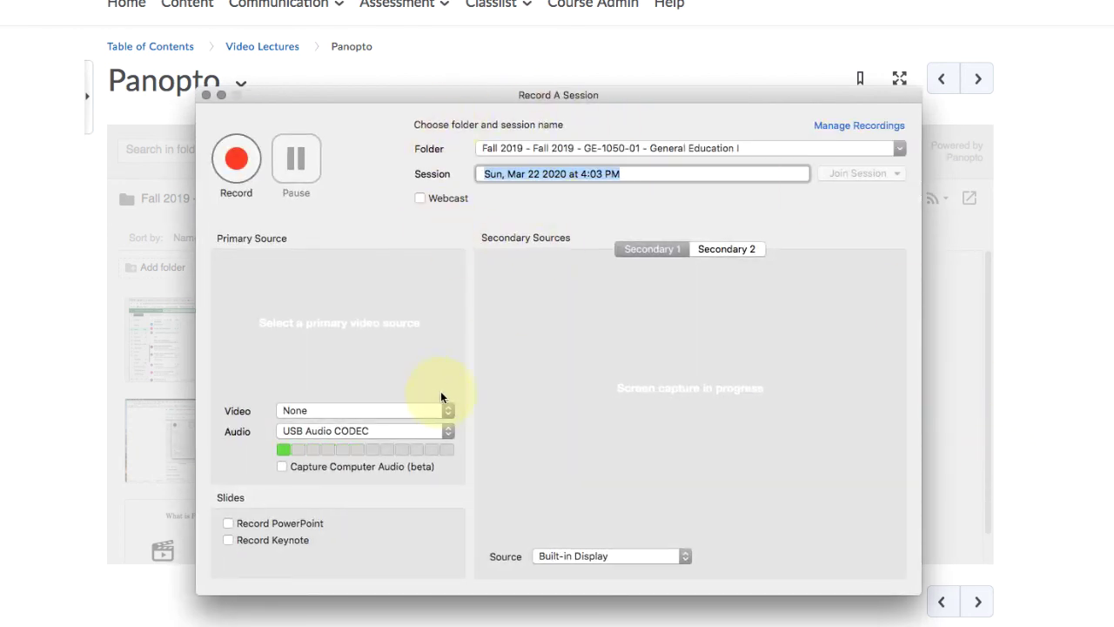
drag(630, 94, 632, 90)
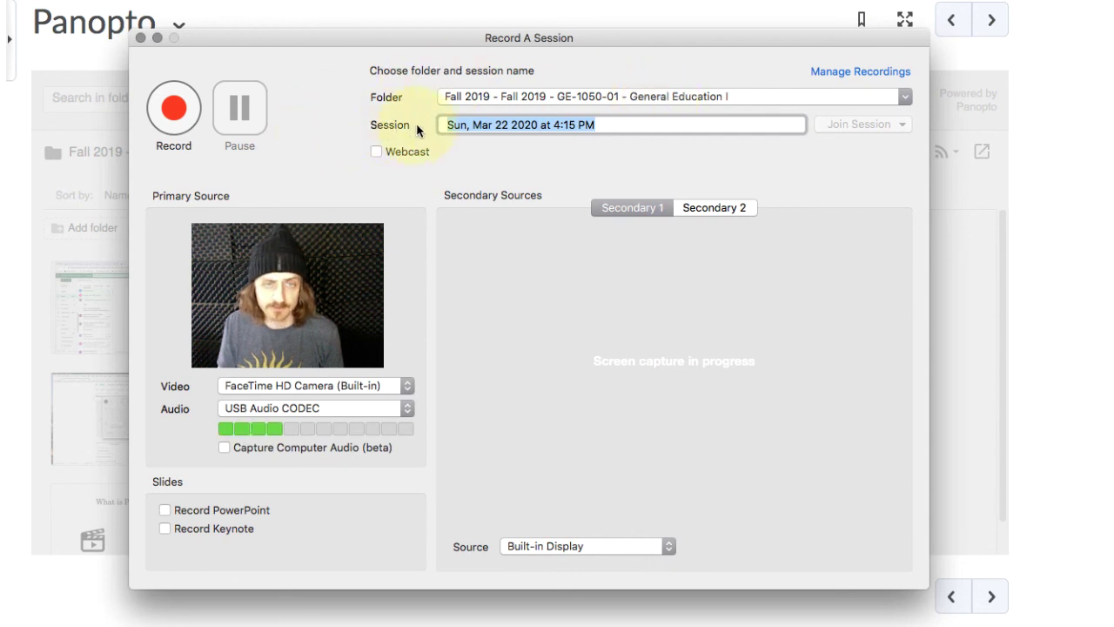
Name the recording session "Week 1 Lecture 3"
click(636, 123)
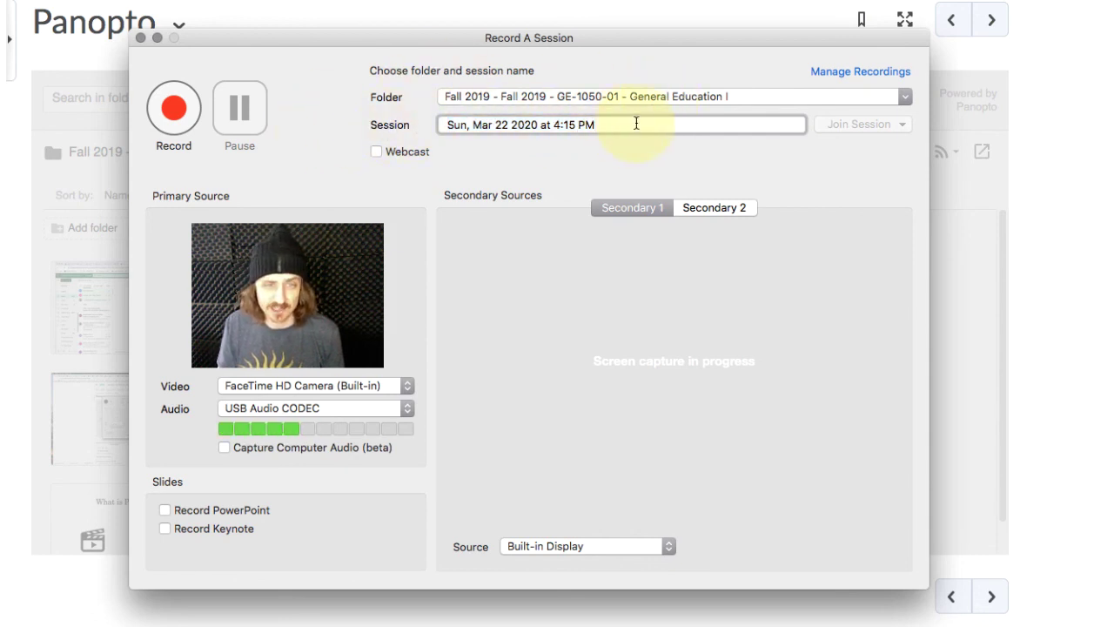
triple_click(636, 124)
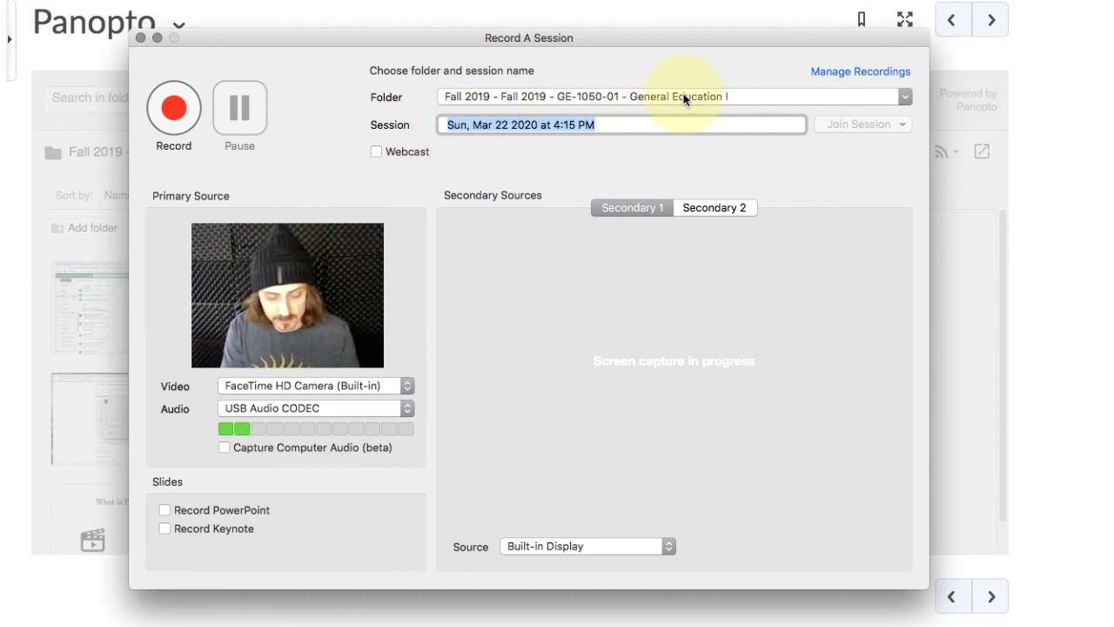
text(Week 1)
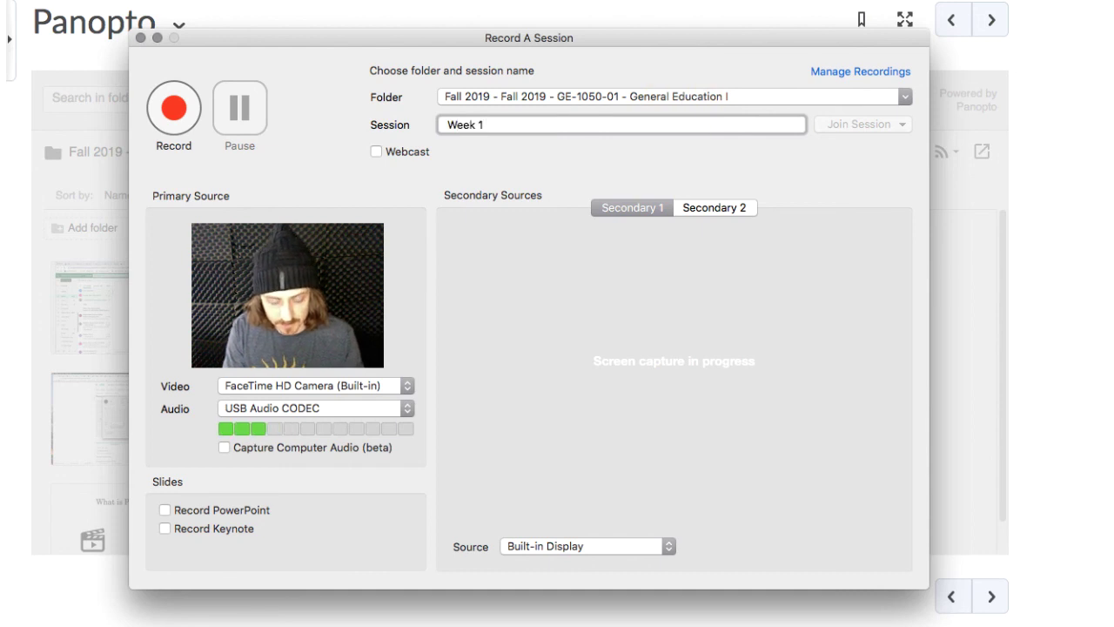
text( Lecture)
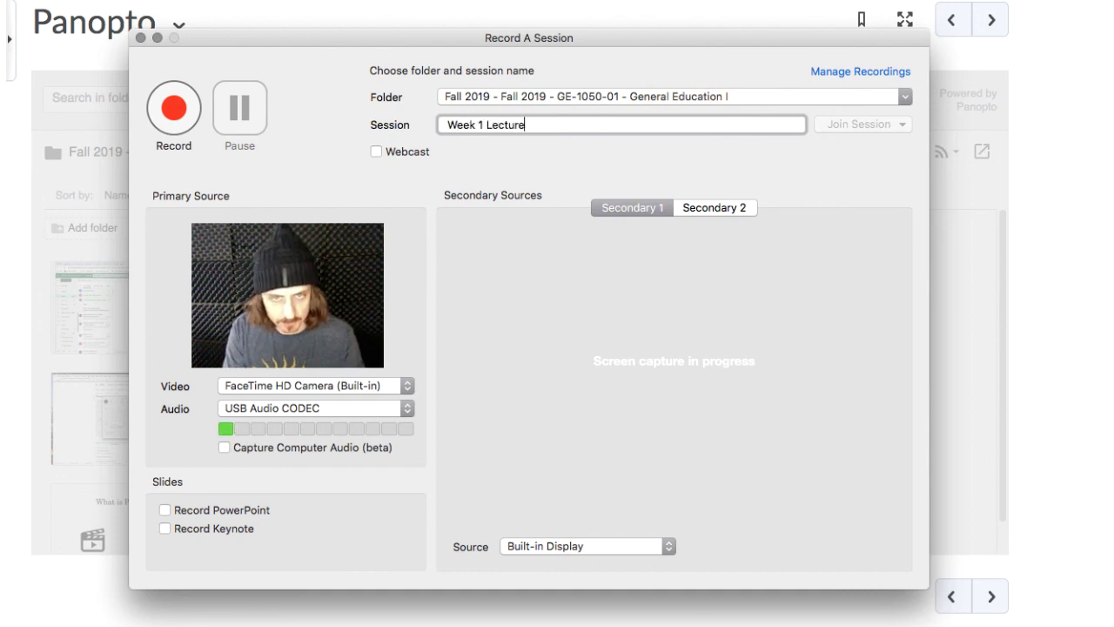
text( 3)
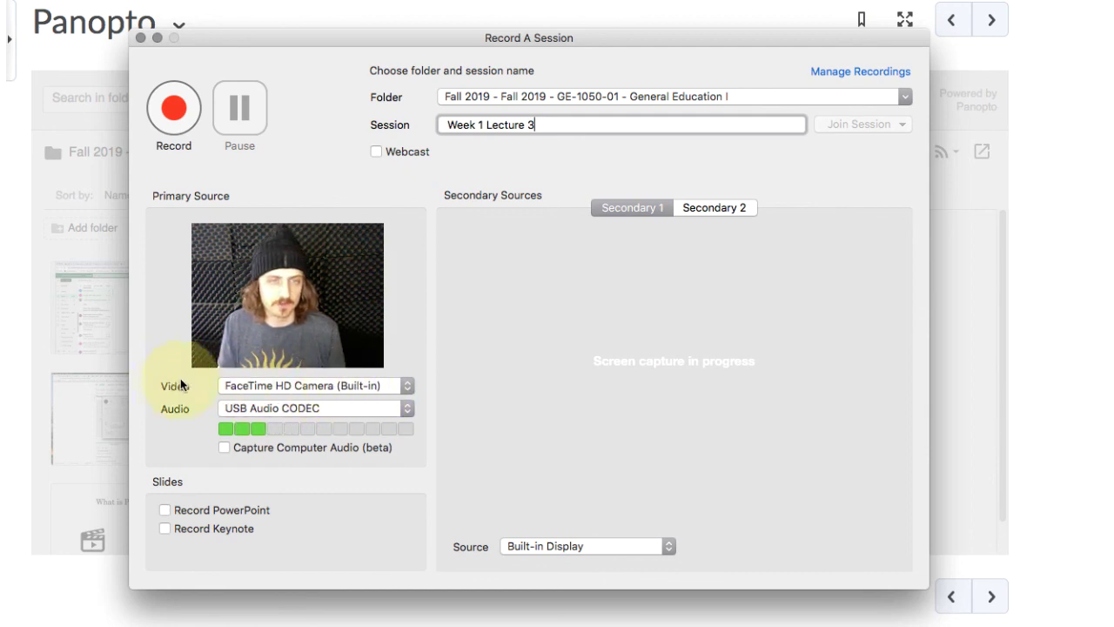
Try None as the primary video source, and return it to FaceTime HD Camera (Built-in)
click(287, 385)
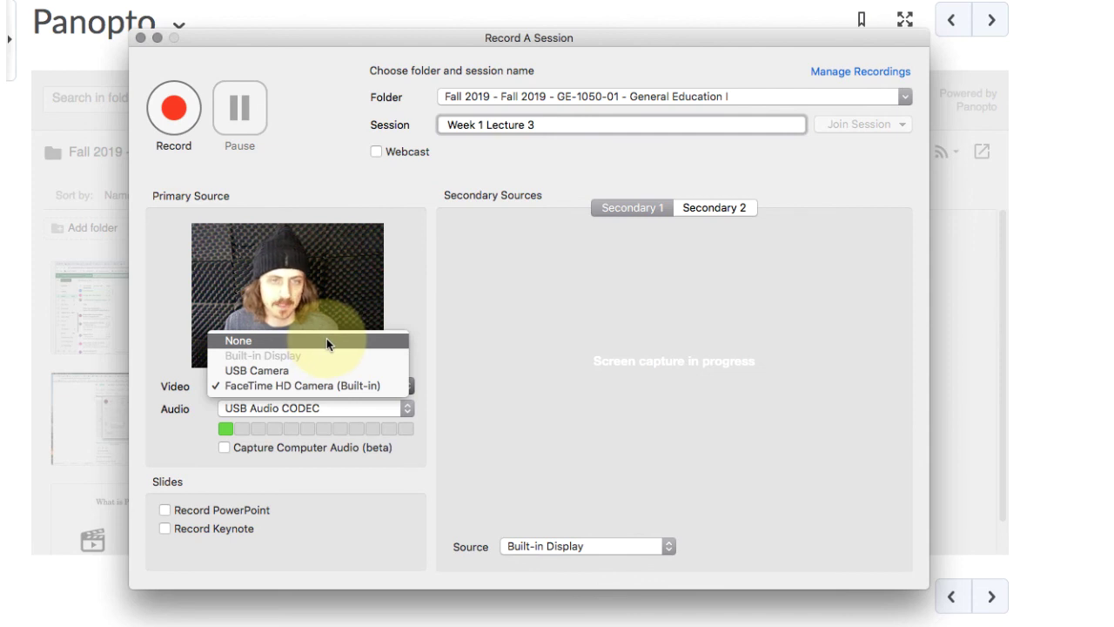
click(326, 339)
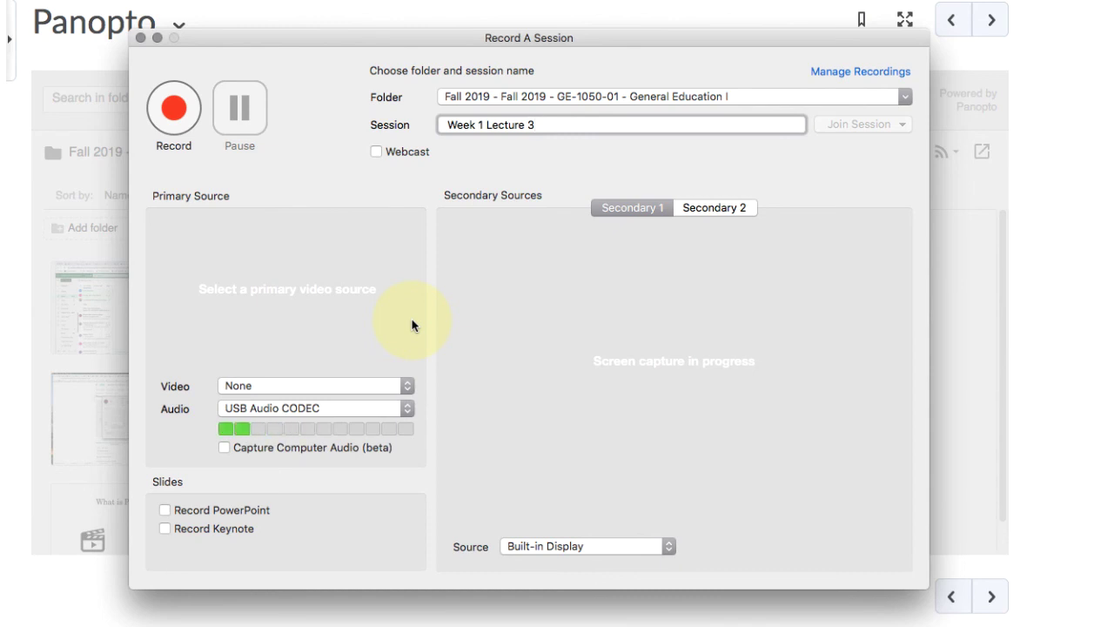
click(347, 389)
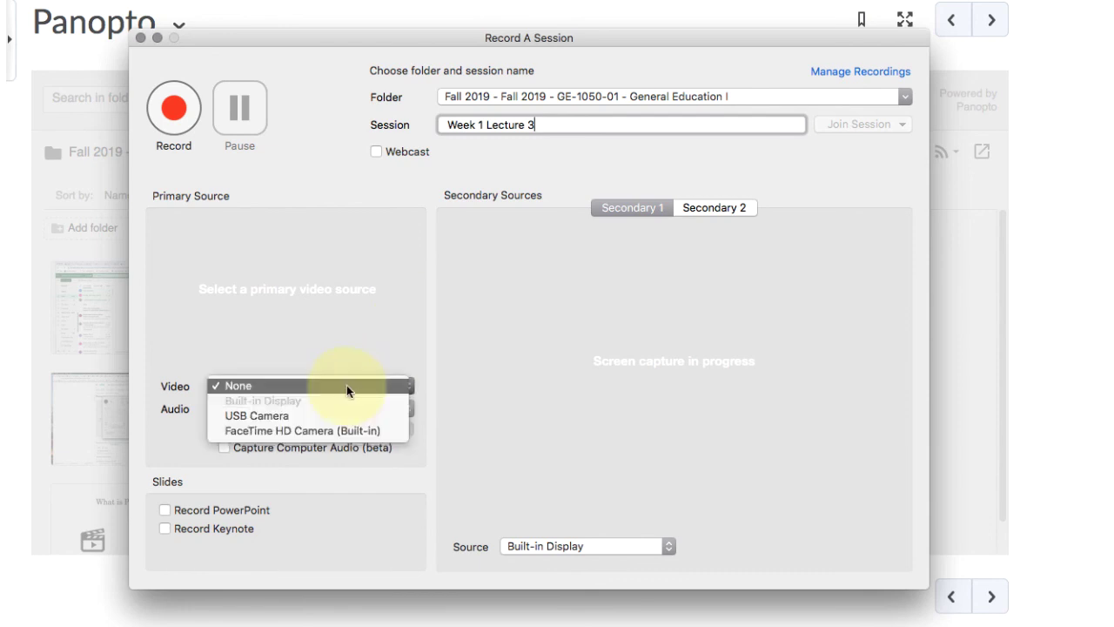
click(381, 431)
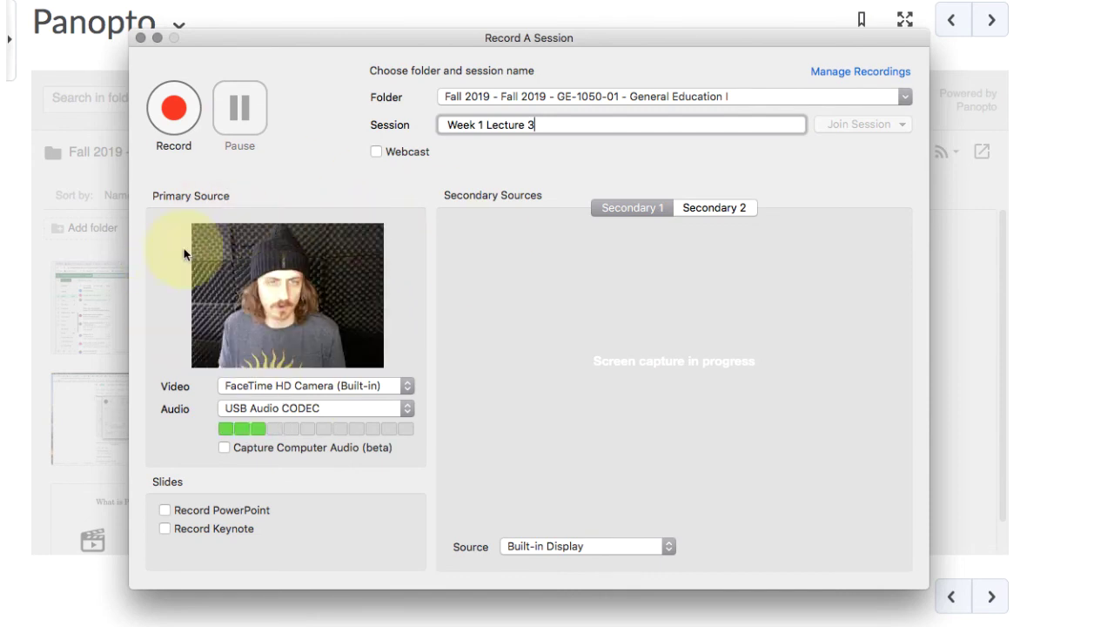
Try the USB Camera as the primary video source, and switch back to FaceTime HD Camera (Built-in)
click(346, 385)
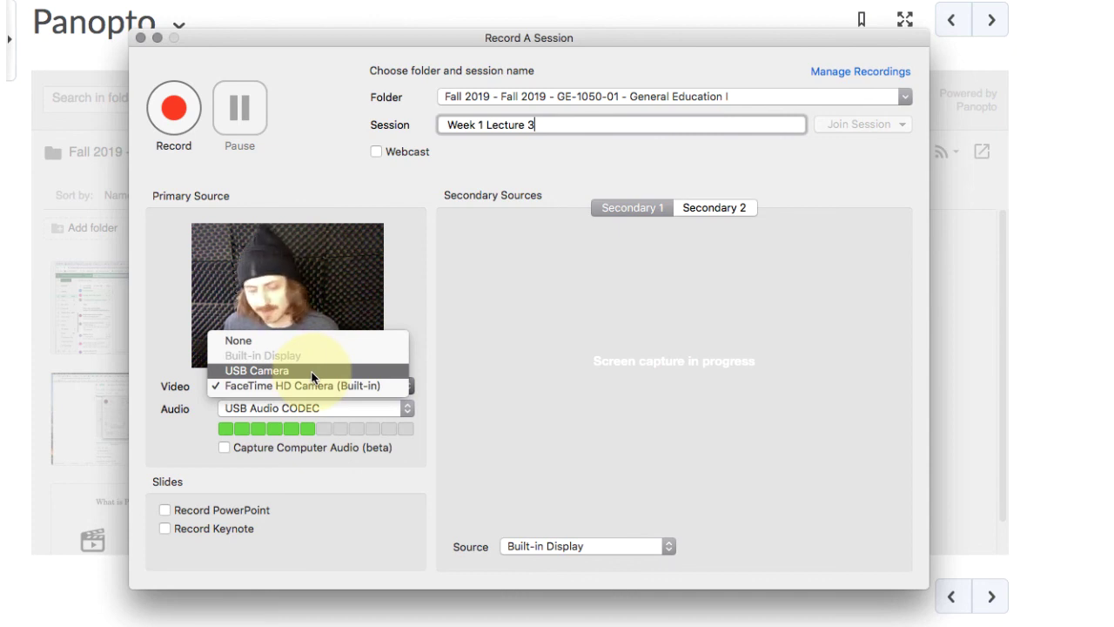
click(312, 371)
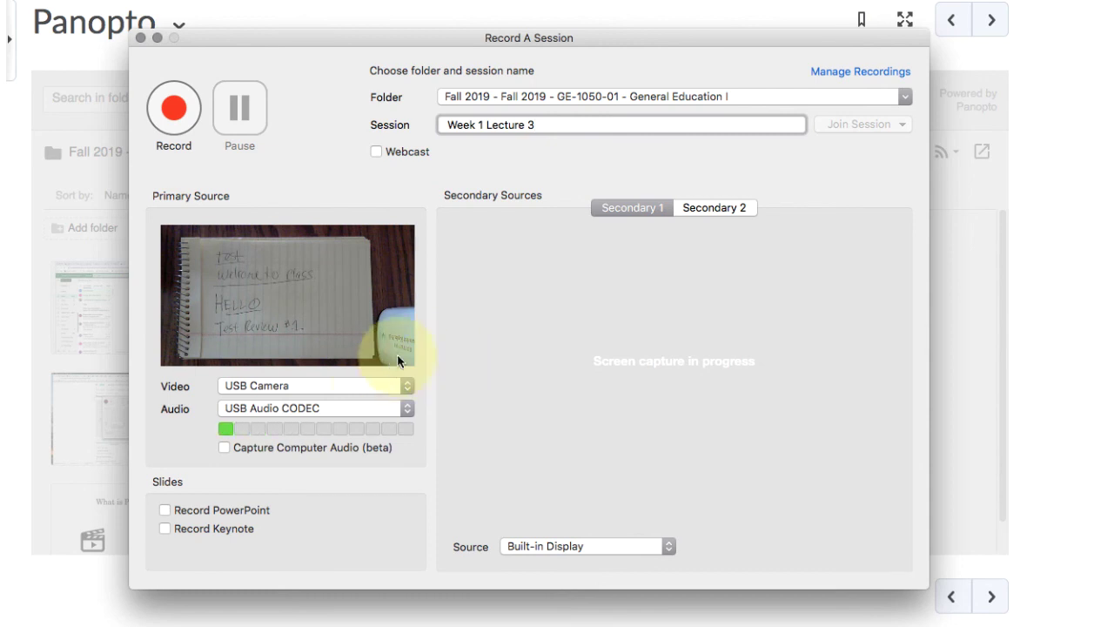
click(358, 391)
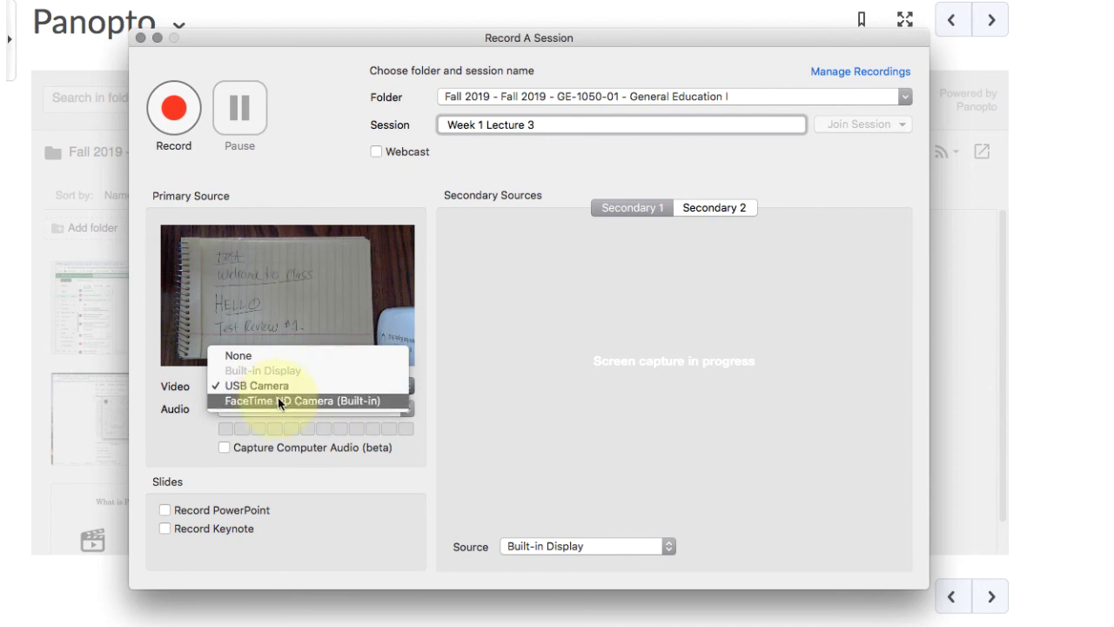
click(316, 400)
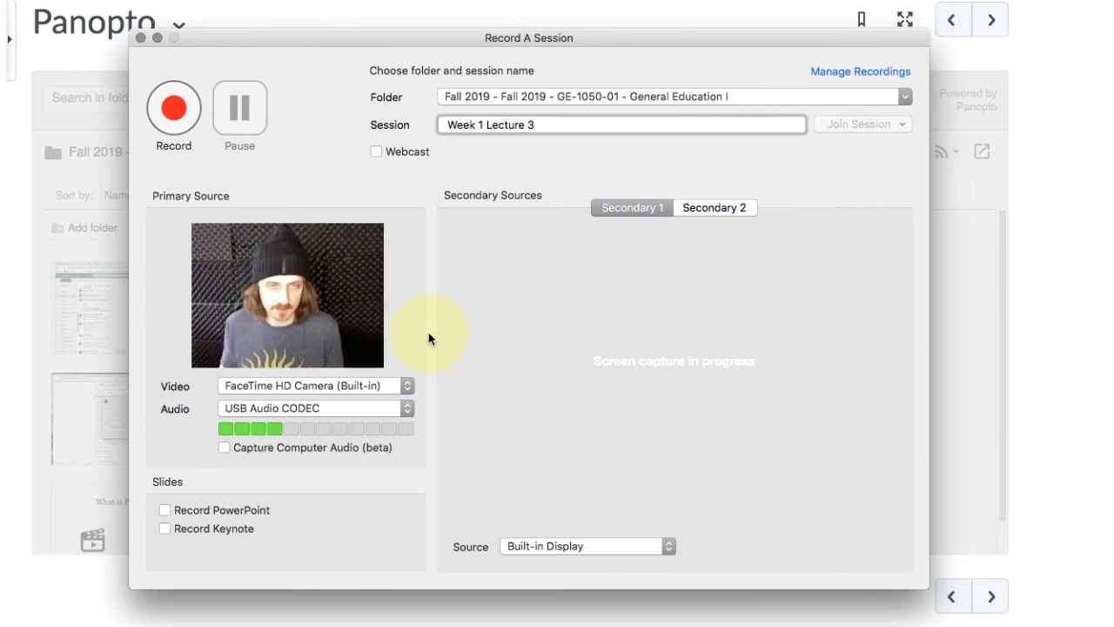
Keep FaceTime HD Camera (Built-in) as the primary video source and USB Audio CODEC as the audio source
click(298, 386)
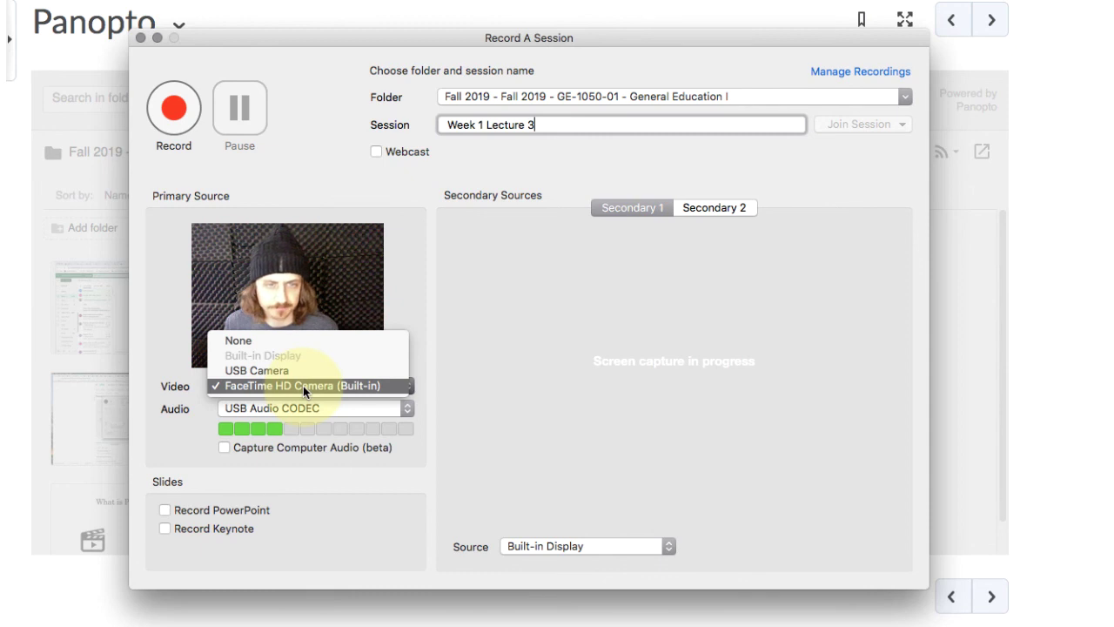
click(303, 385)
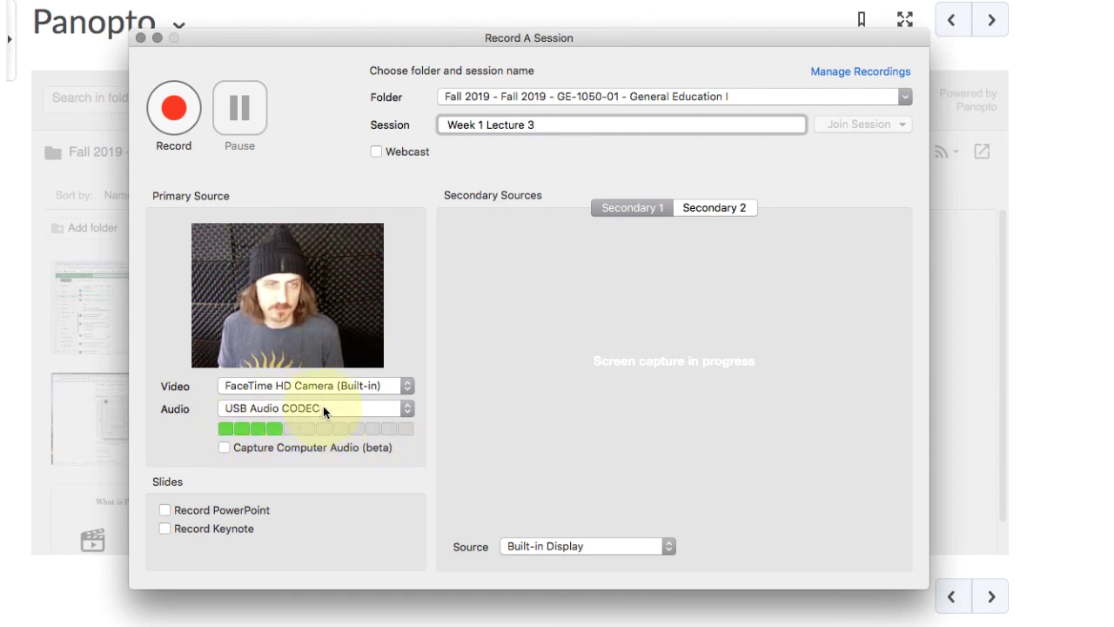
click(355, 409)
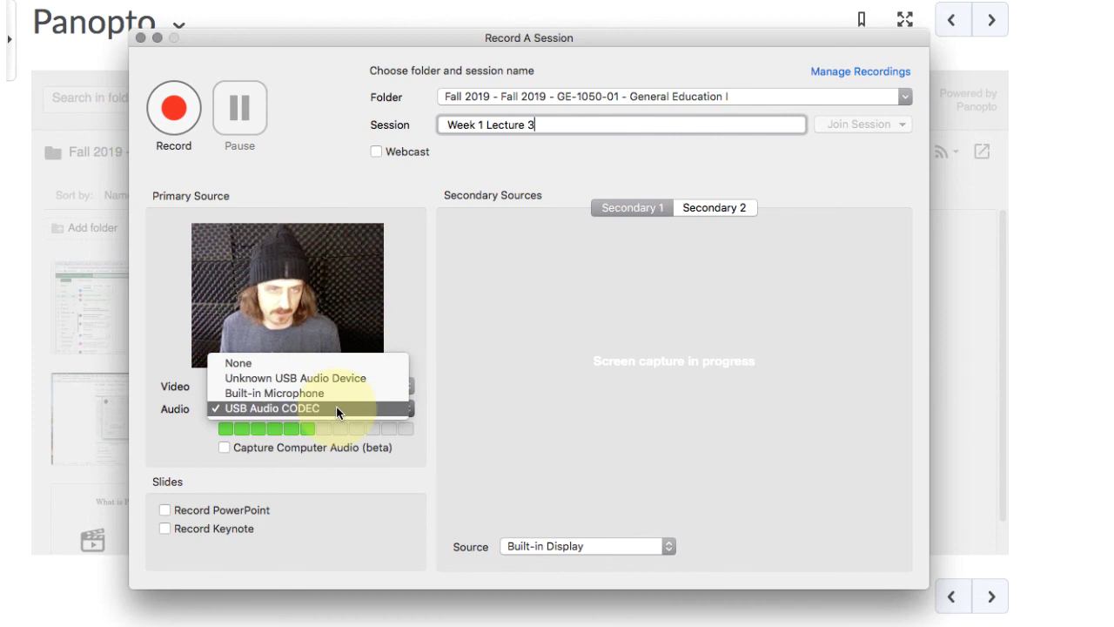
click(338, 409)
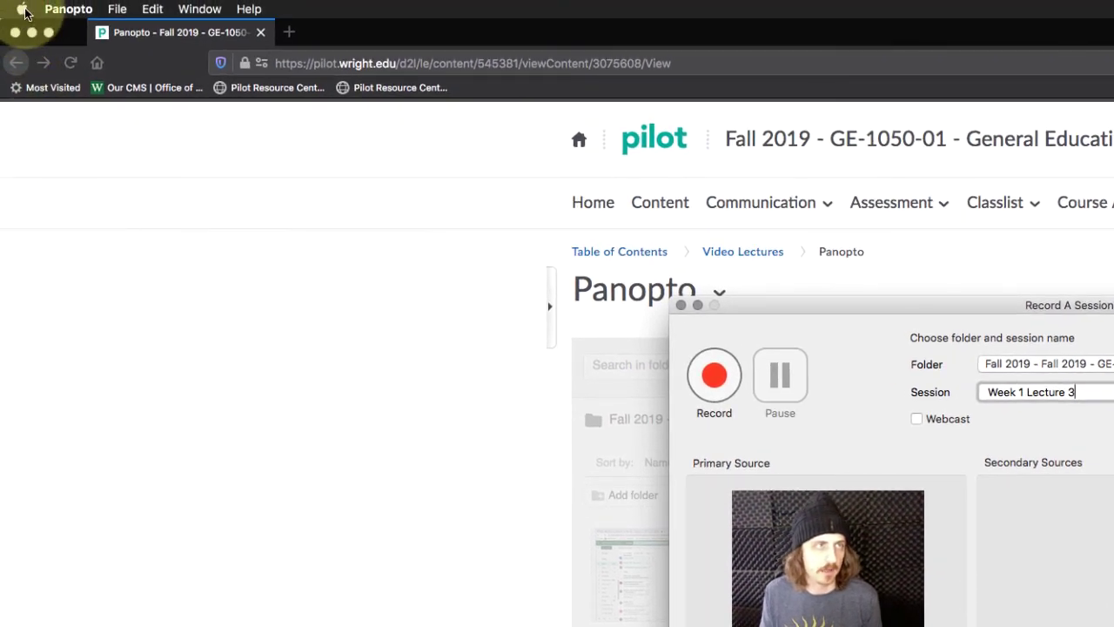
Open the Sound settings in the Mac's System Preferences and look through the output and sound effects settings
click(23, 9)
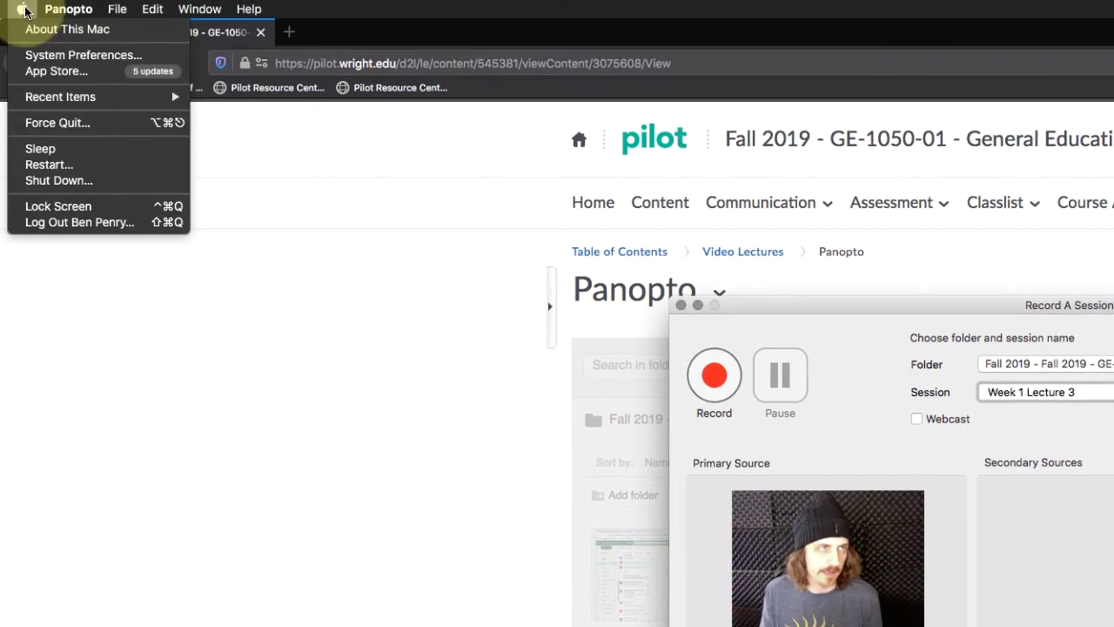
click(86, 61)
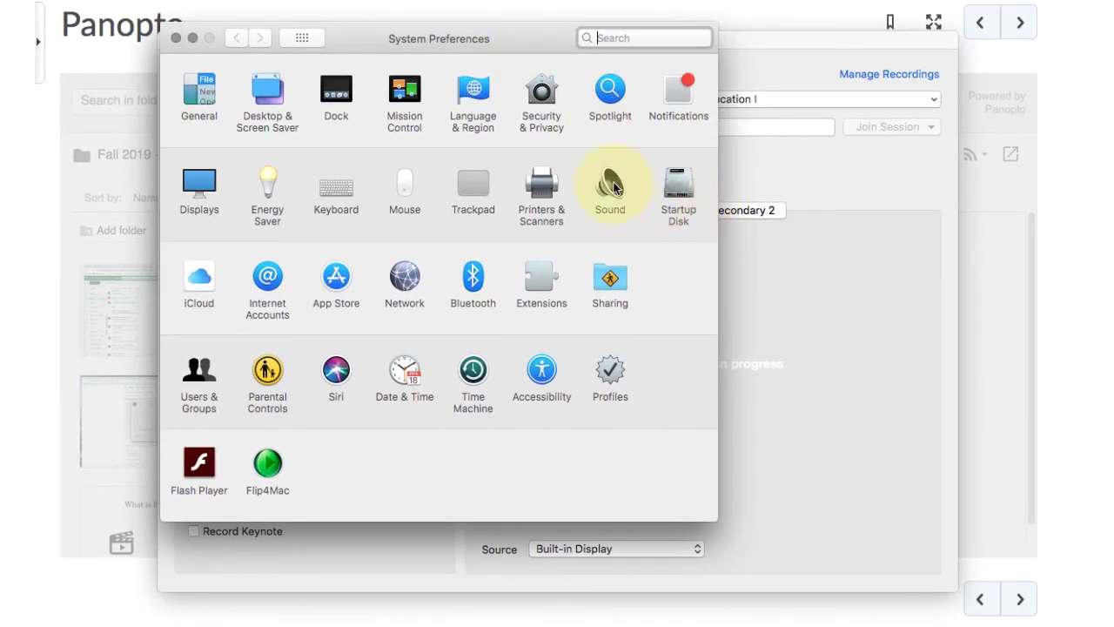
click(613, 191)
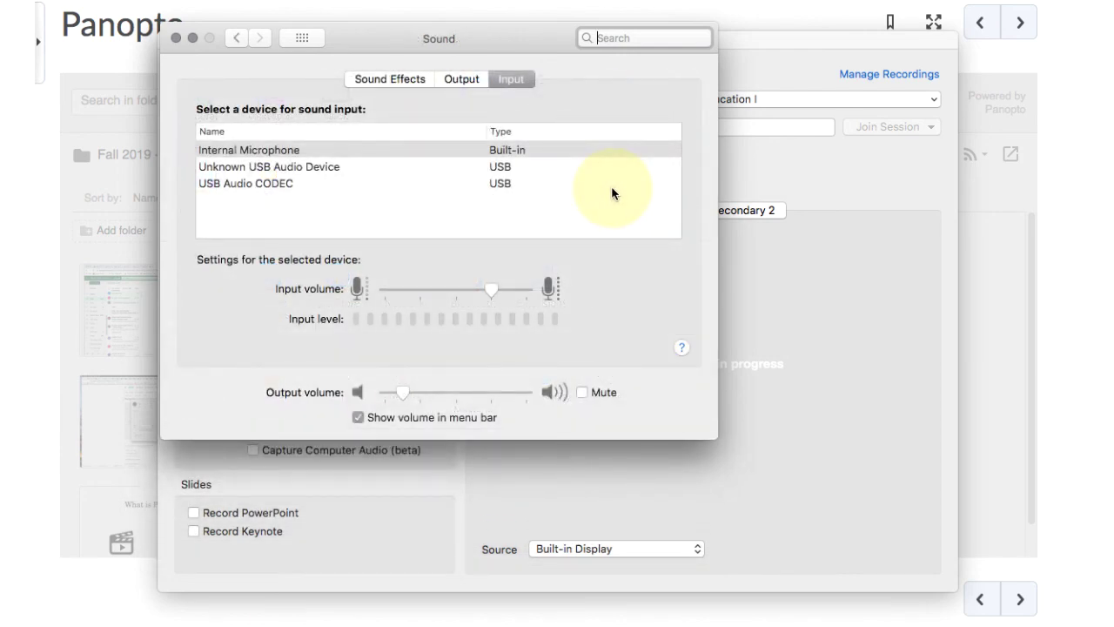
click(454, 77)
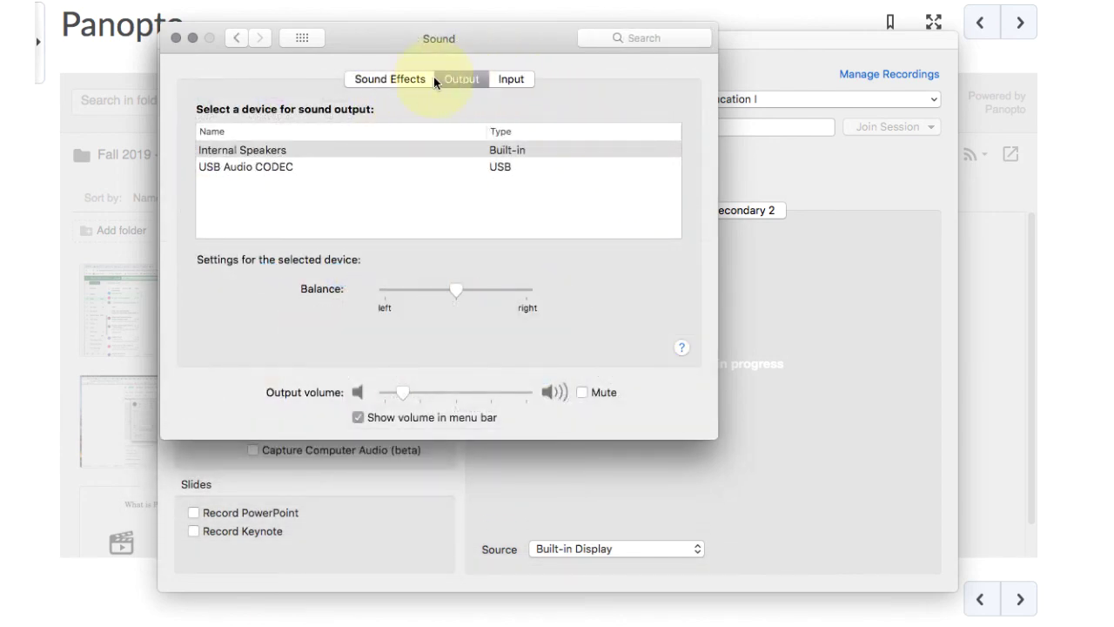
click(389, 76)
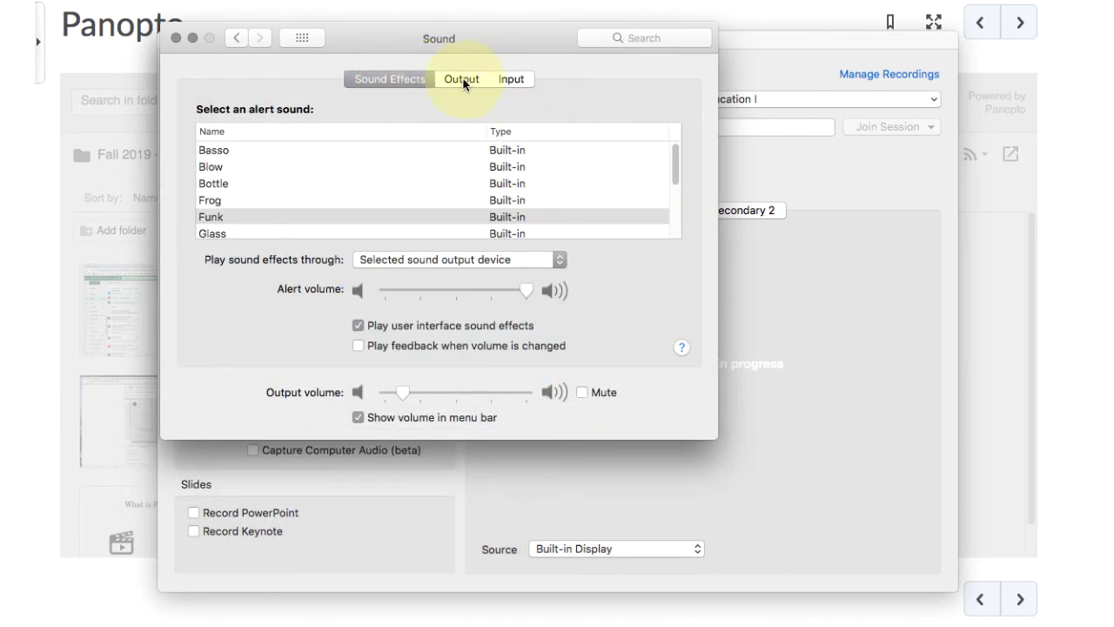
Lower the Internal Microphone's input volume to slightly below the midpoint in the Mac's sound input settings
click(522, 79)
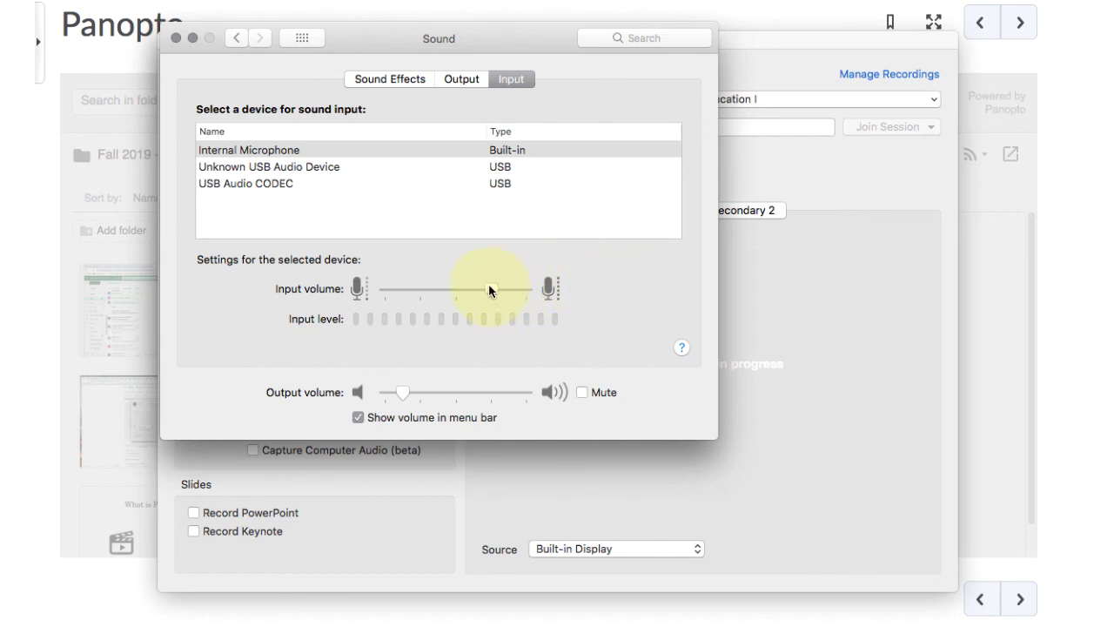
mouse_move(488, 289)
mouse_down()
mouse_move(456, 291)
mouse_move(479, 292)
mouse_up()
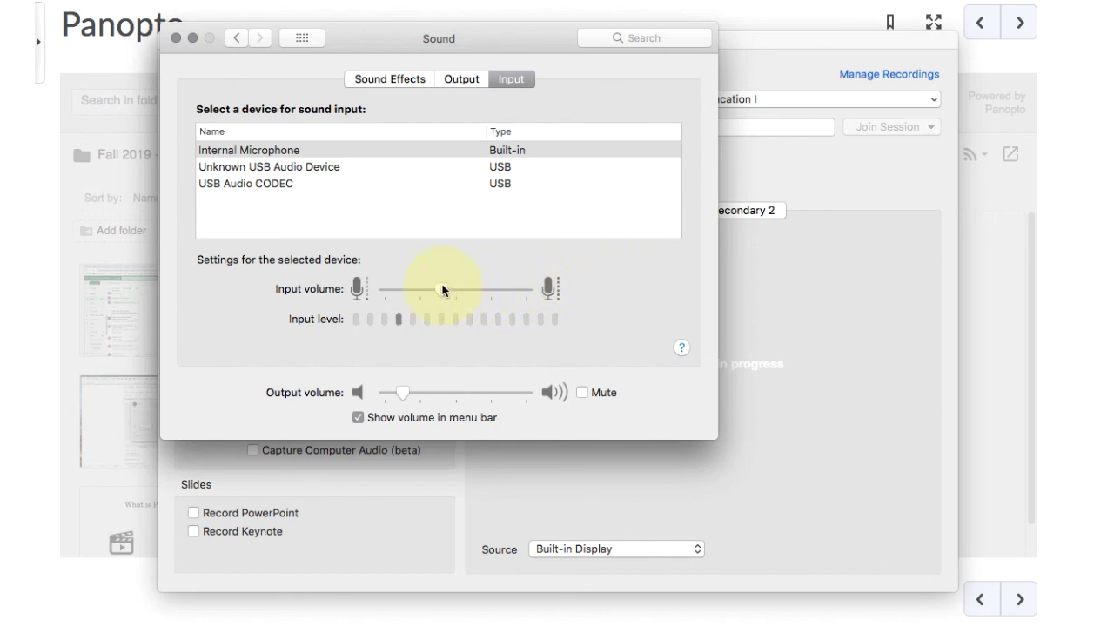
Raise the Internal Microphone's input volume to about two thirds of the range and close the Sound settings
drag(441, 292, 435, 293)
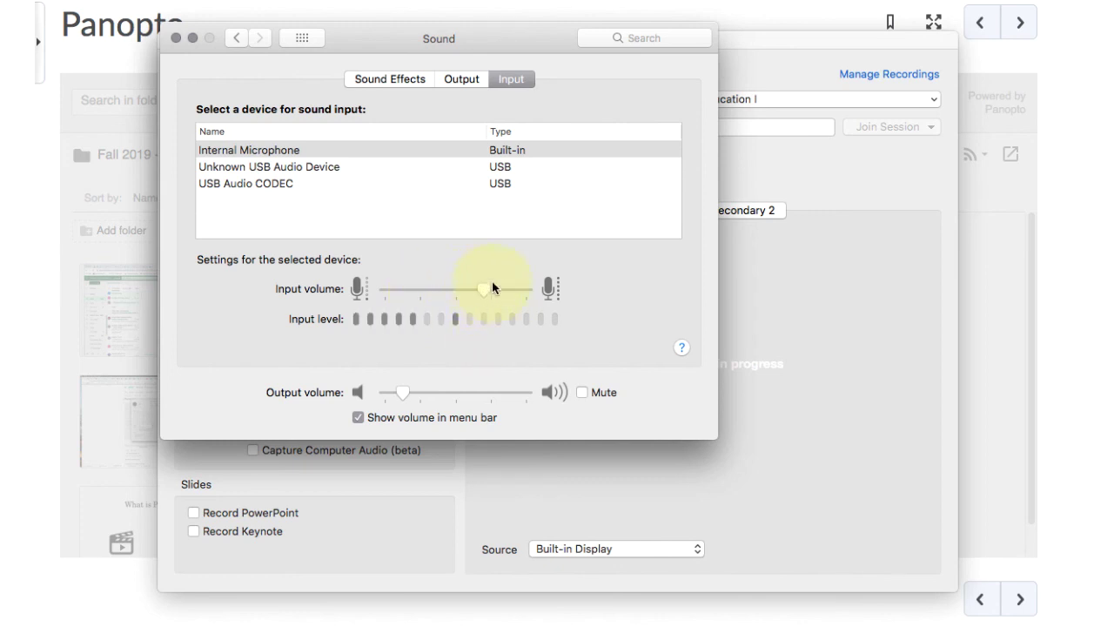
click(176, 38)
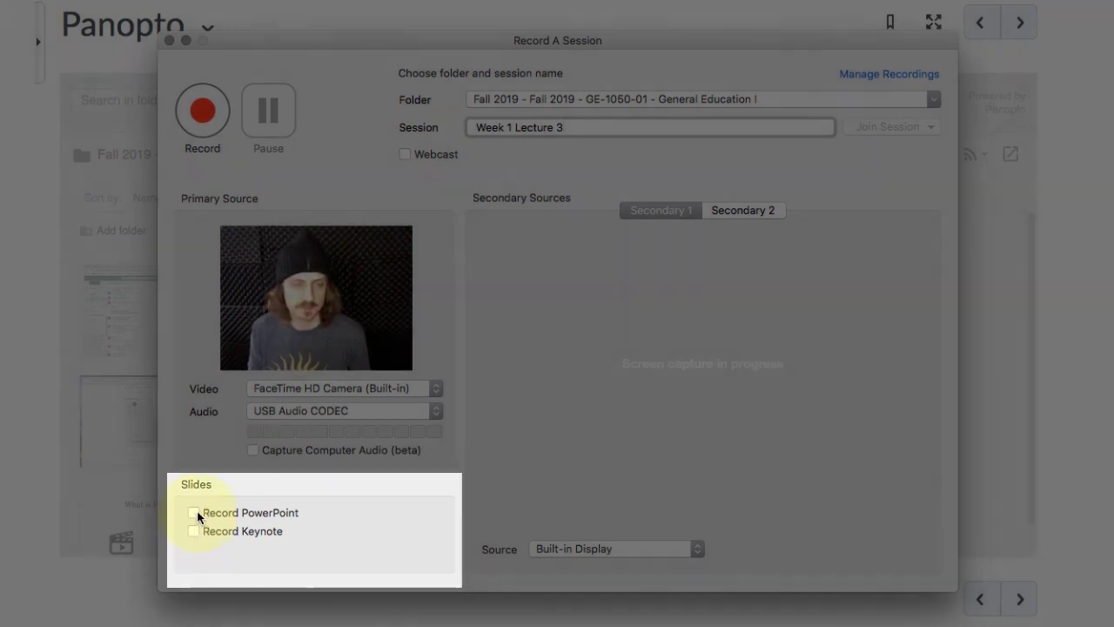
Enable PowerPoint slide recording and keep Built-in Display as the Secondary 1 source
click(195, 512)
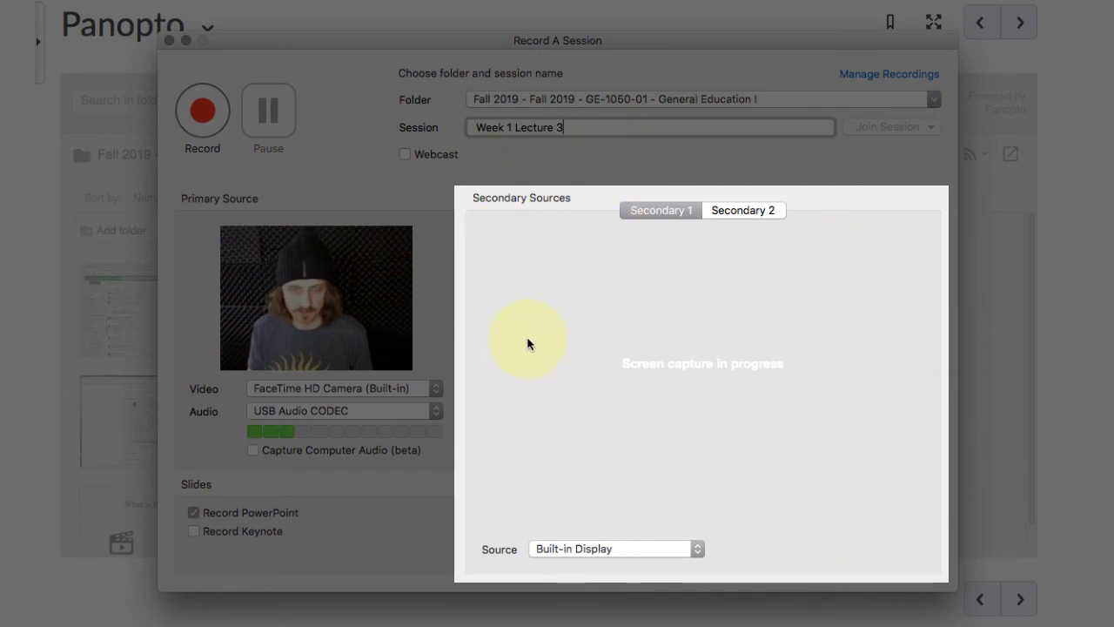
click(749, 209)
click(671, 212)
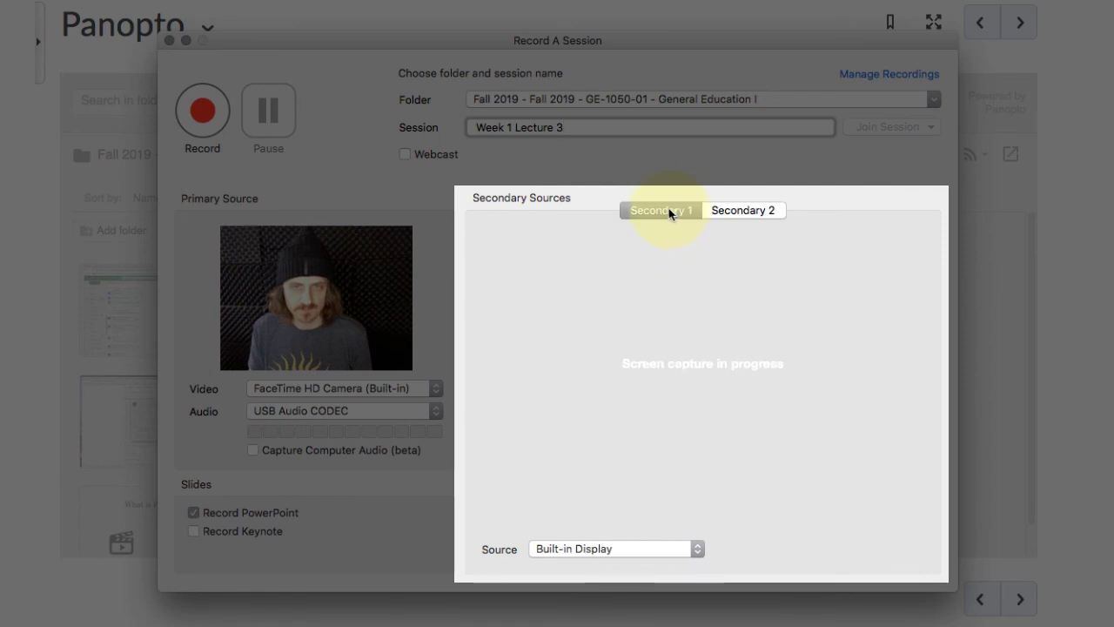
click(729, 209)
click(668, 208)
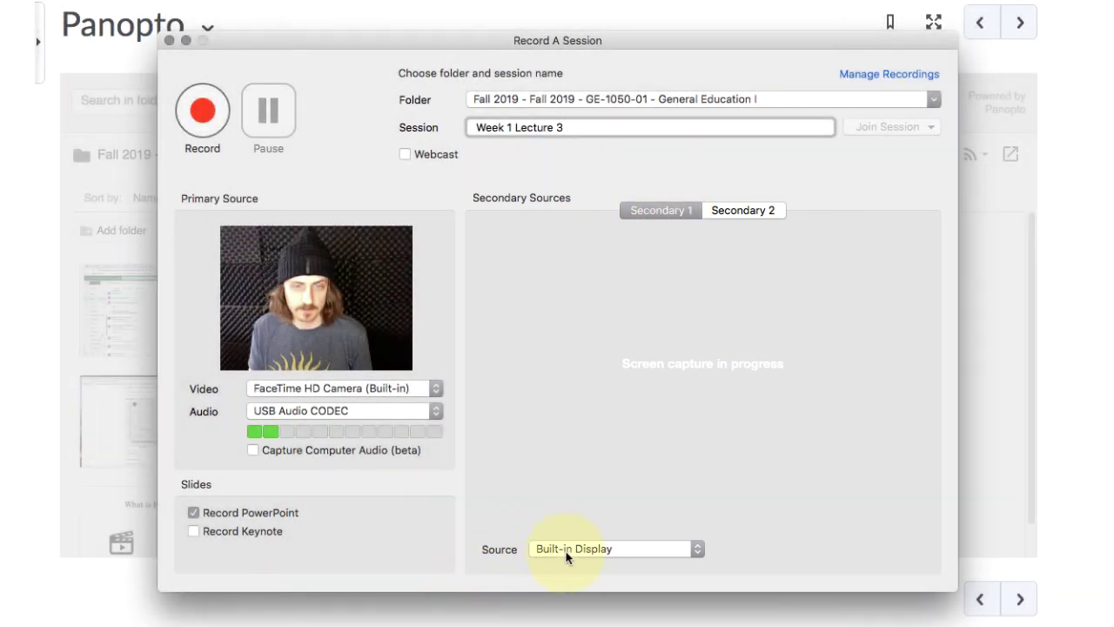
click(617, 548)
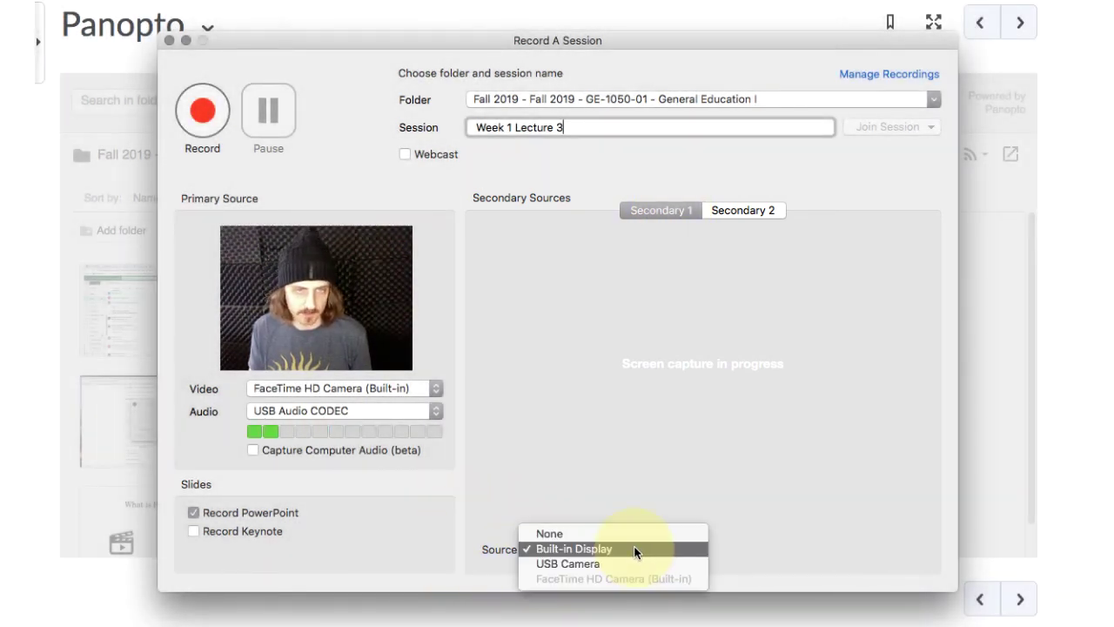
click(634, 546)
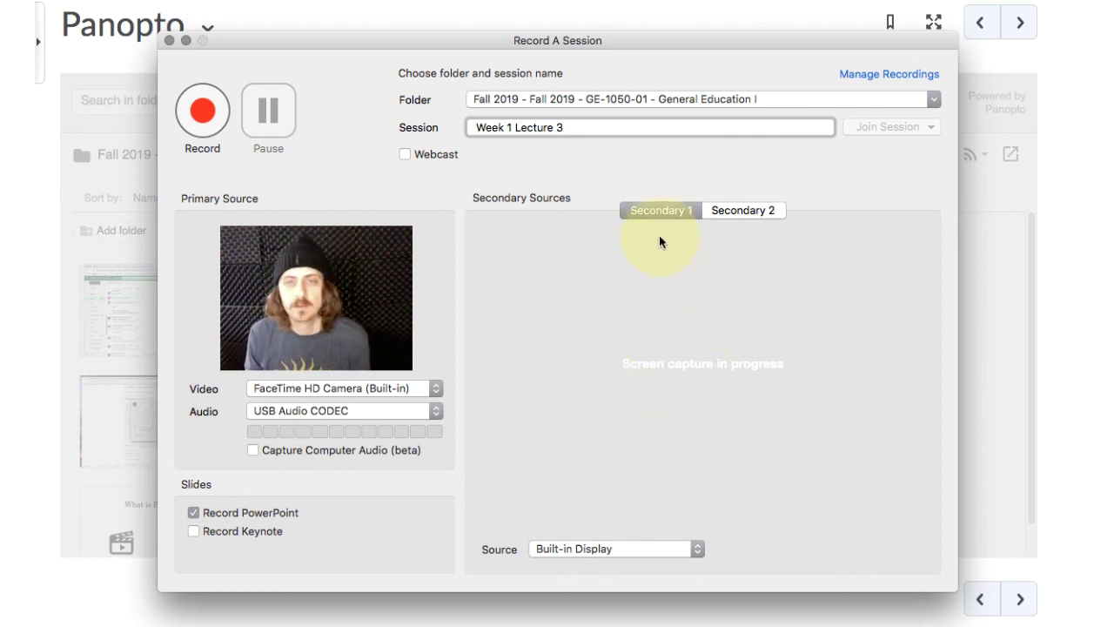
Try the USB Camera as the Secondary 2 source, and set that source back to None
click(763, 209)
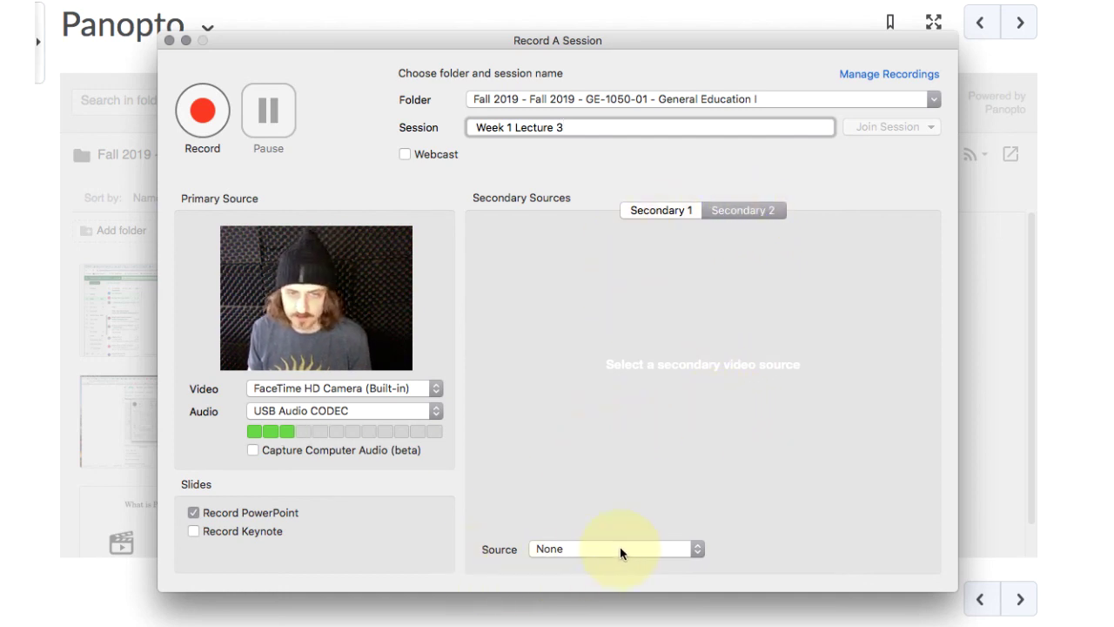
click(586, 539)
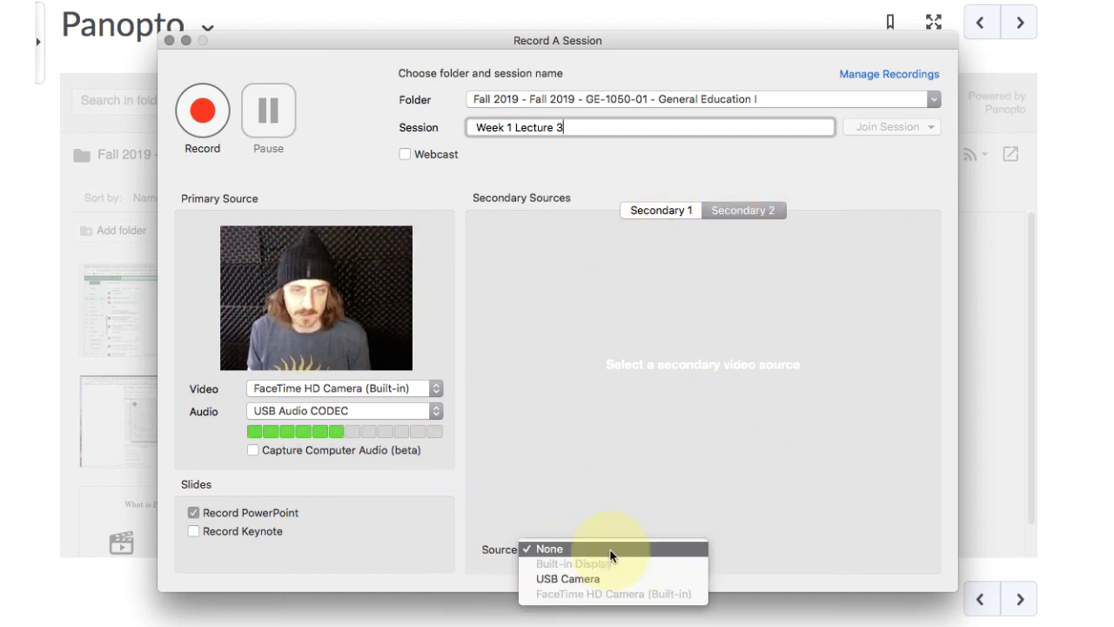
click(641, 579)
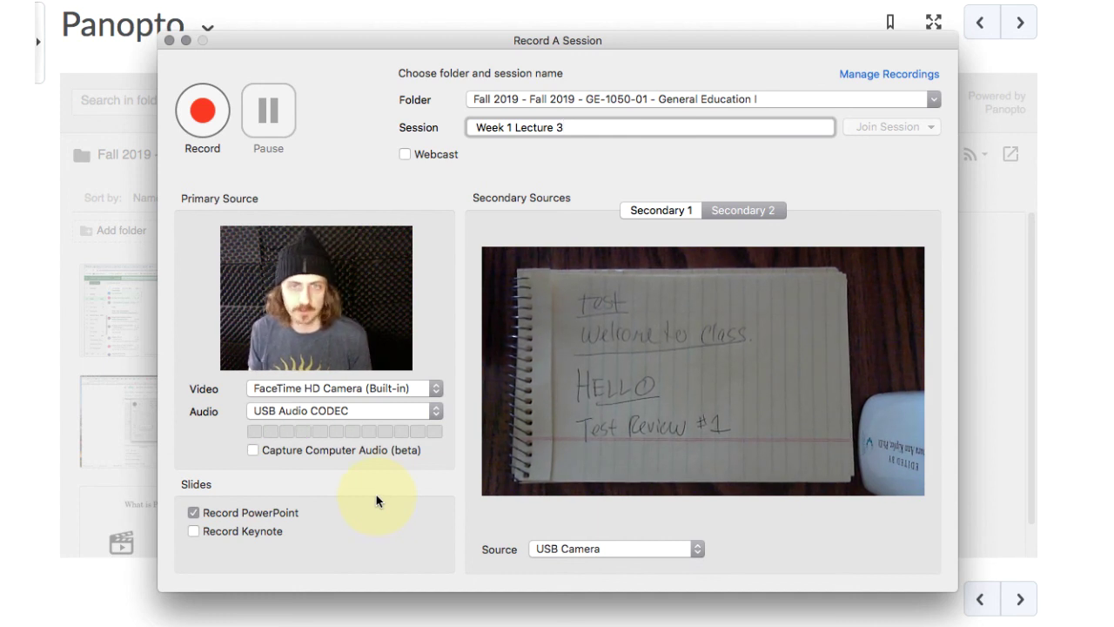
click(635, 549)
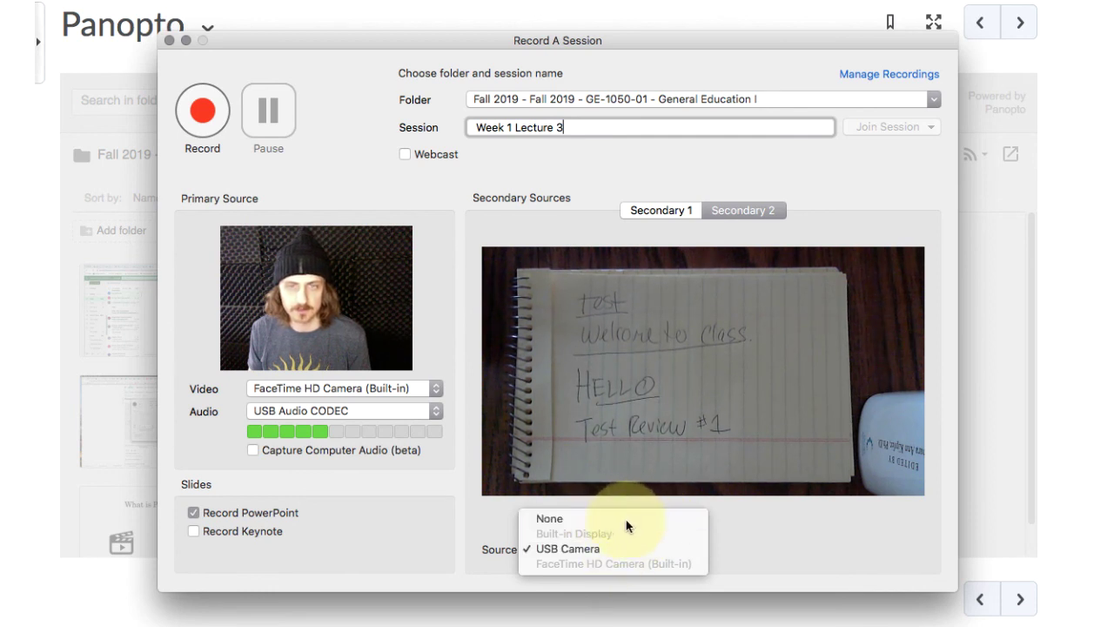
click(626, 518)
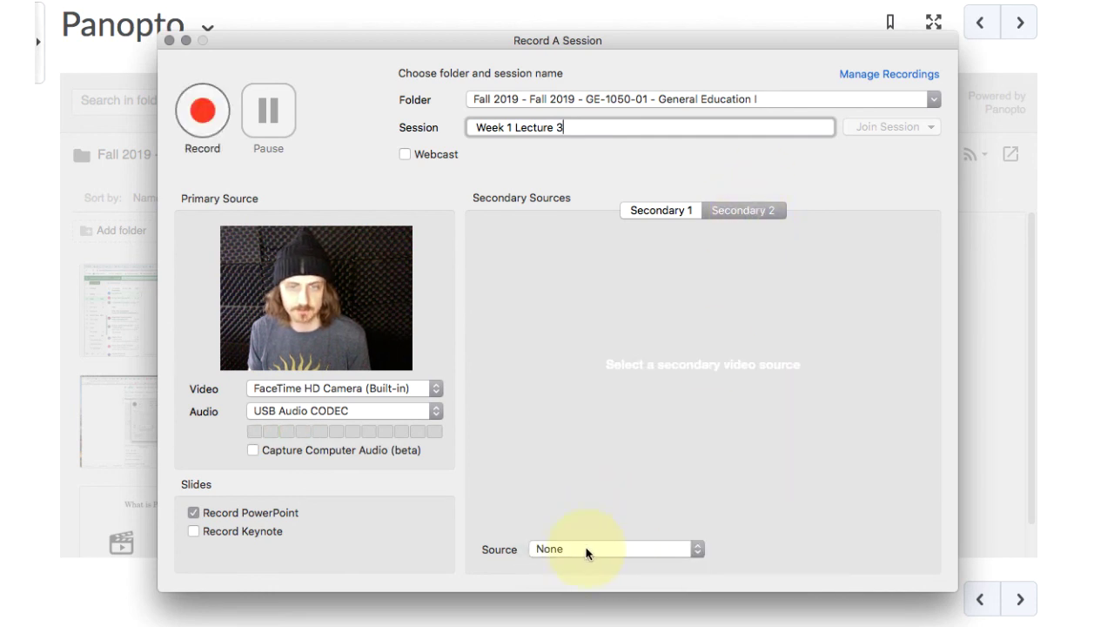
Return to the Secondary 1 source and check its options, keeping Built-in Display selected
click(656, 212)
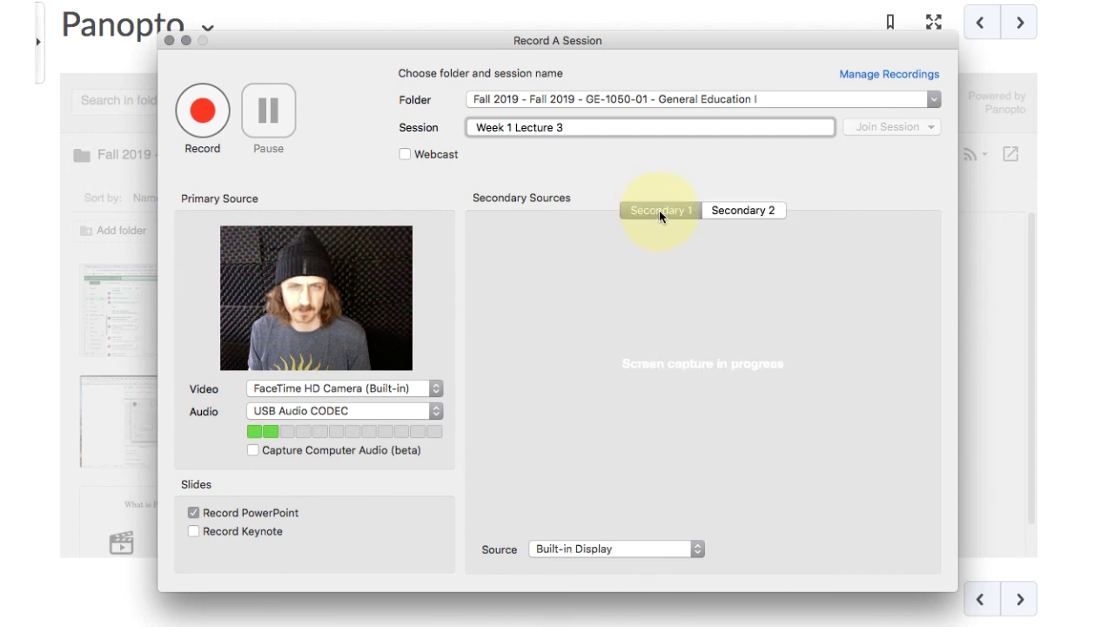
click(651, 549)
click(654, 547)
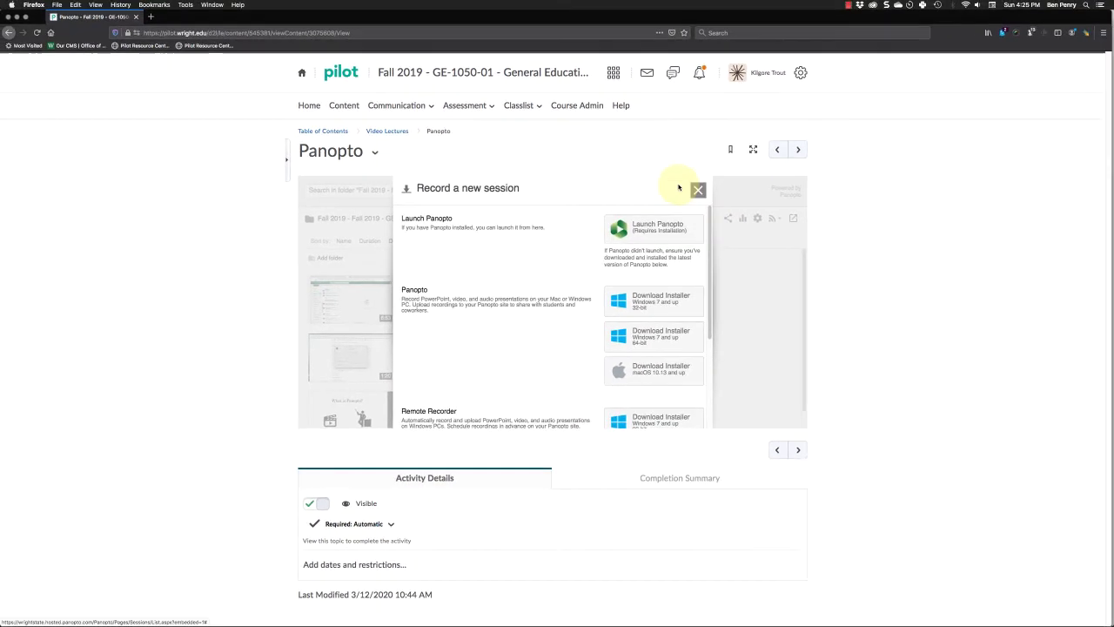
Close the Record a new session window in Pilot and open the Week 1 module in the course content
click(828, 101)
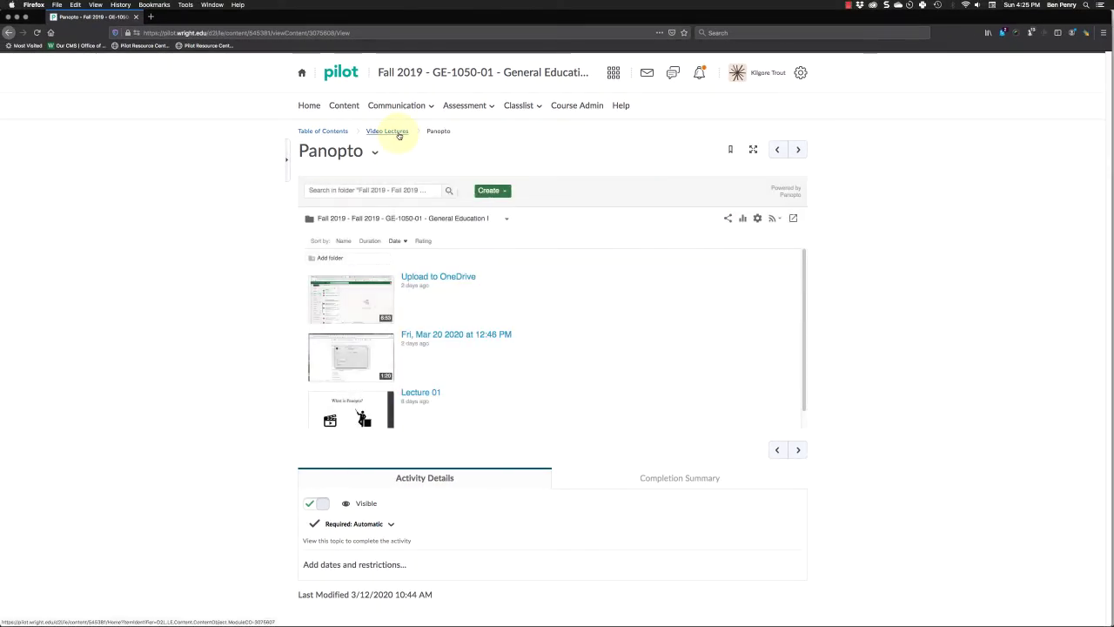
click(343, 105)
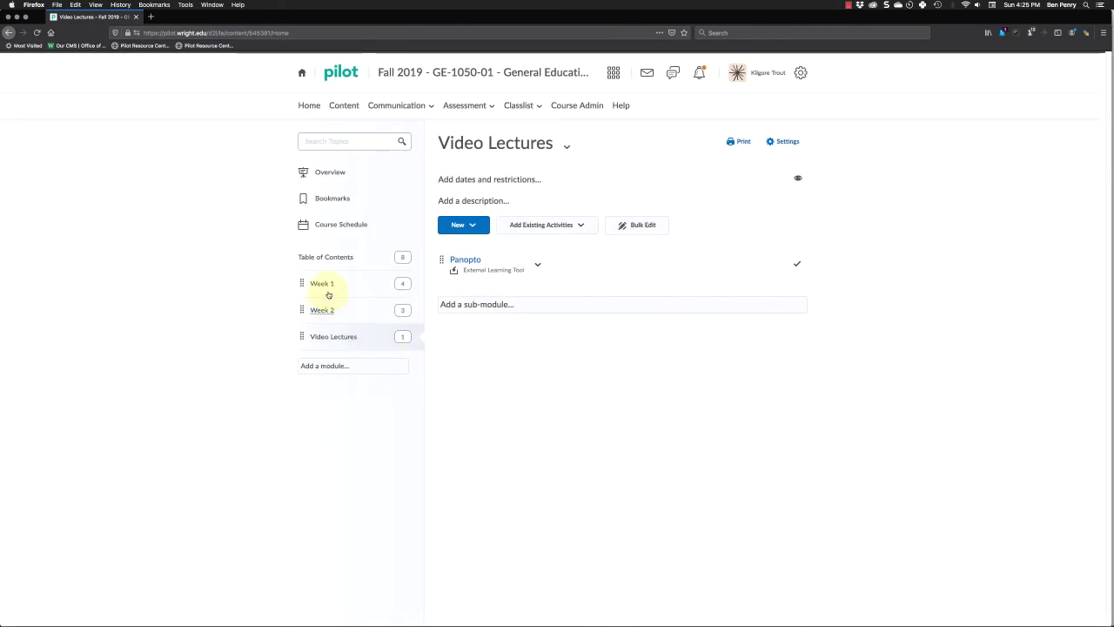
click(329, 285)
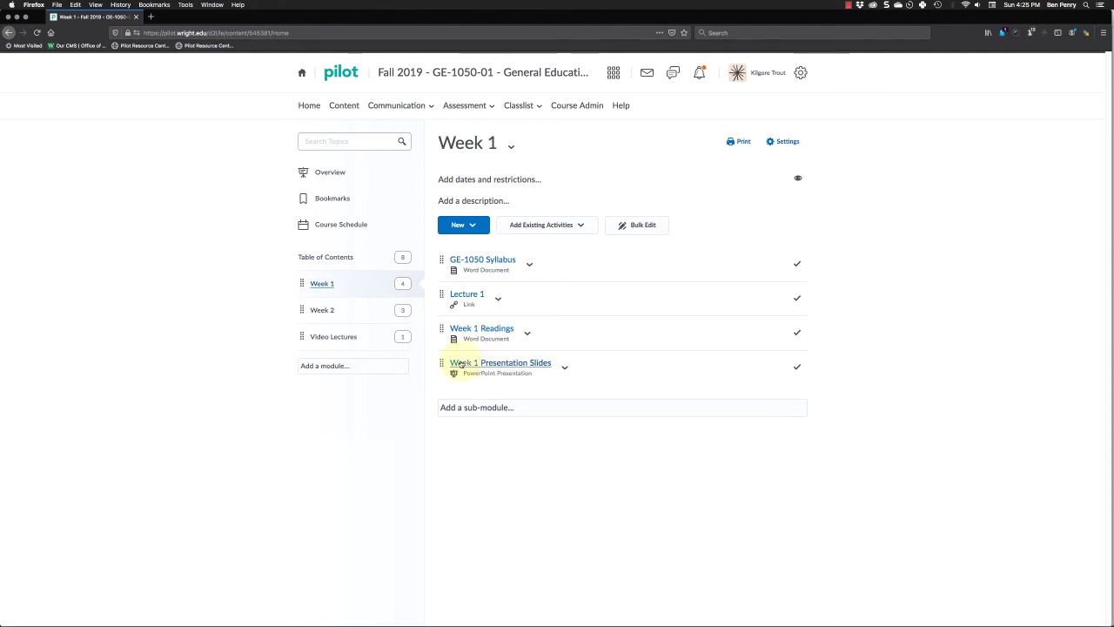
Preview the Week 1 Presentation Slides topic and return to the Week 1 module
click(527, 362)
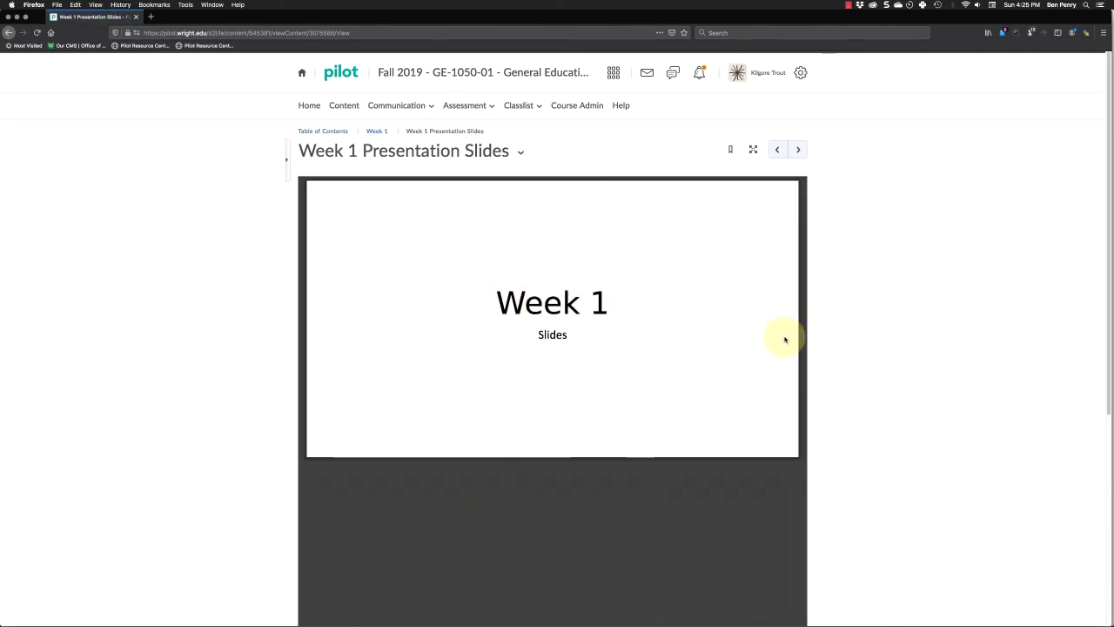
scroll(679, 335, down, 5)
scroll(680, 338, up, 3)
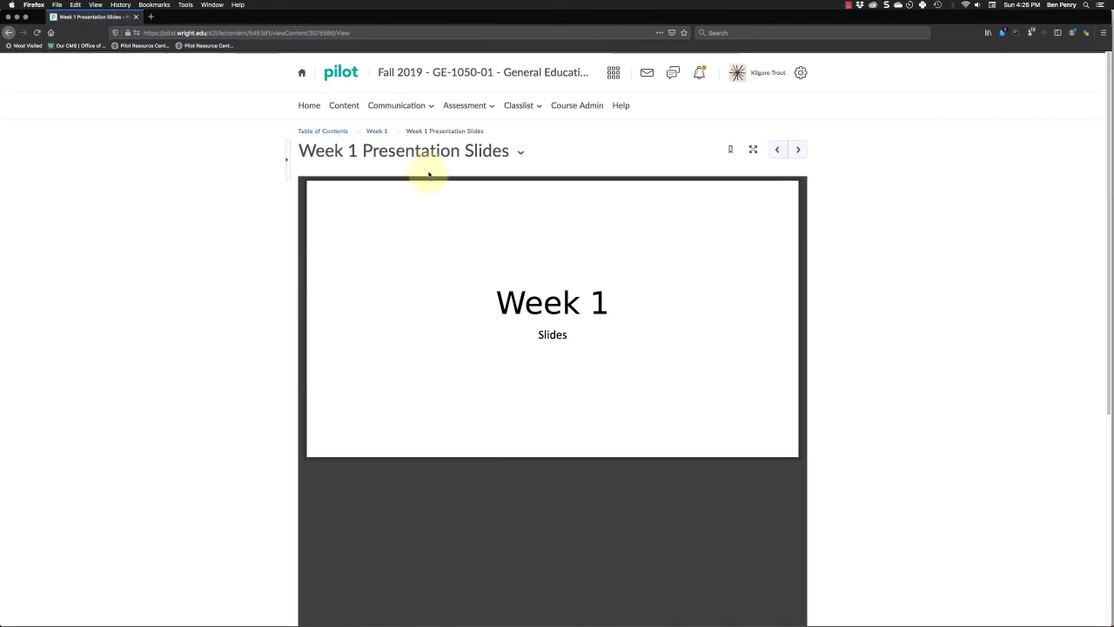
click(374, 132)
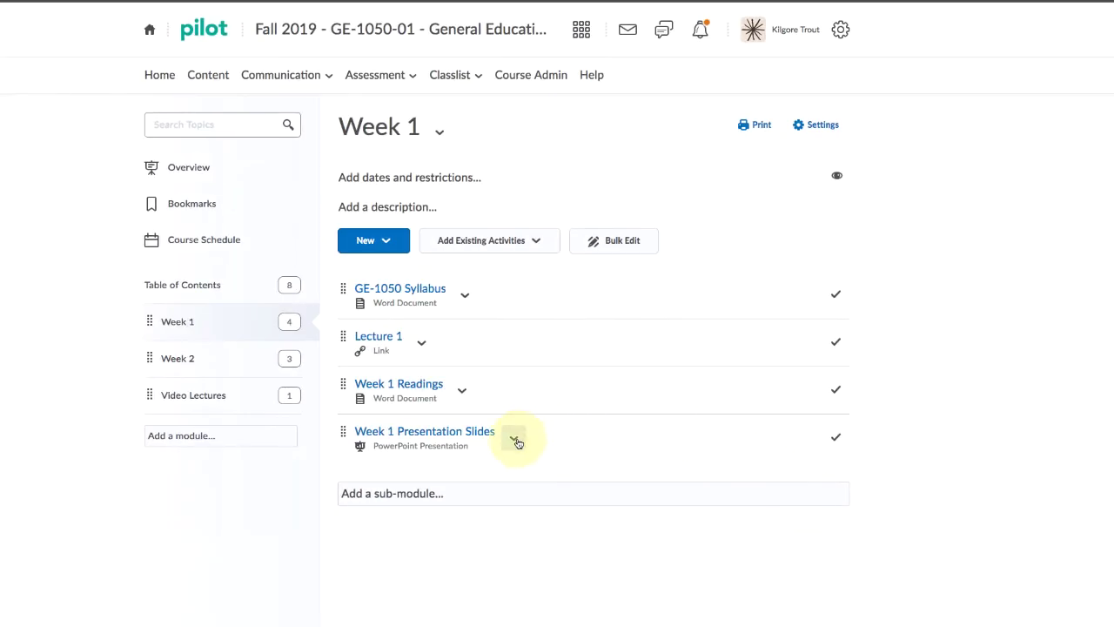
Download Week 1 Presentation Slides.pptx from the Week 1 module, choosing to save the file
click(514, 439)
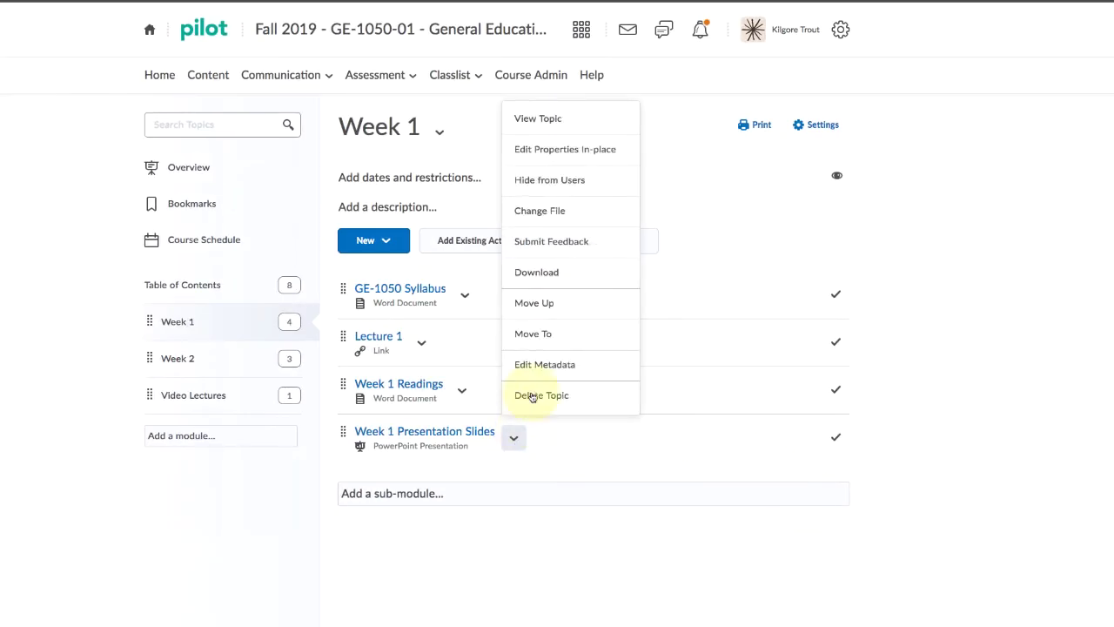
click(568, 276)
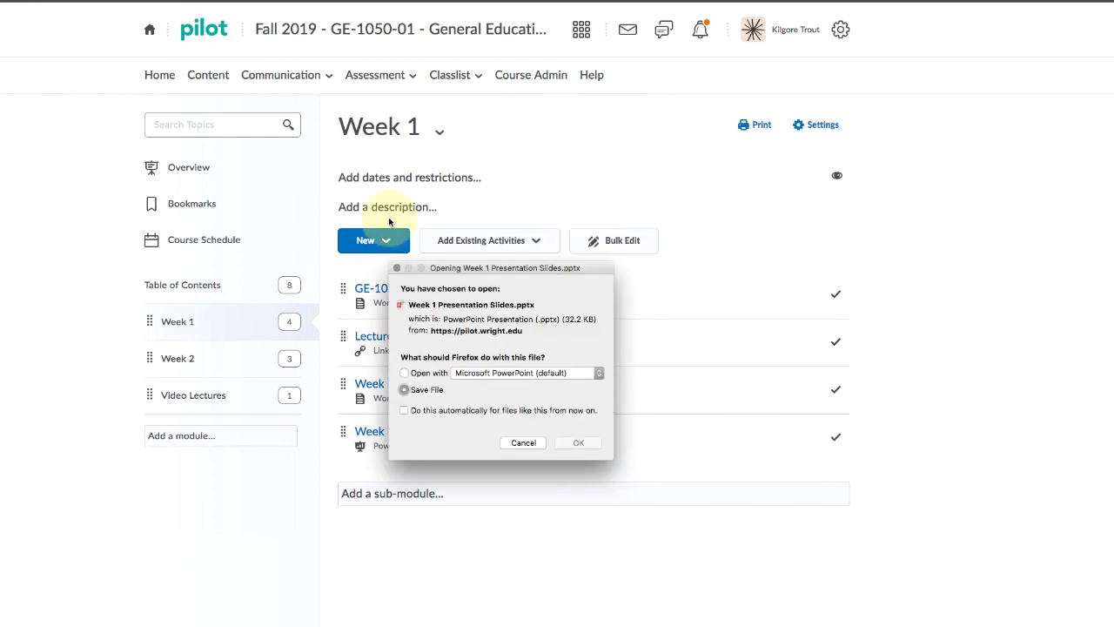
click(405, 389)
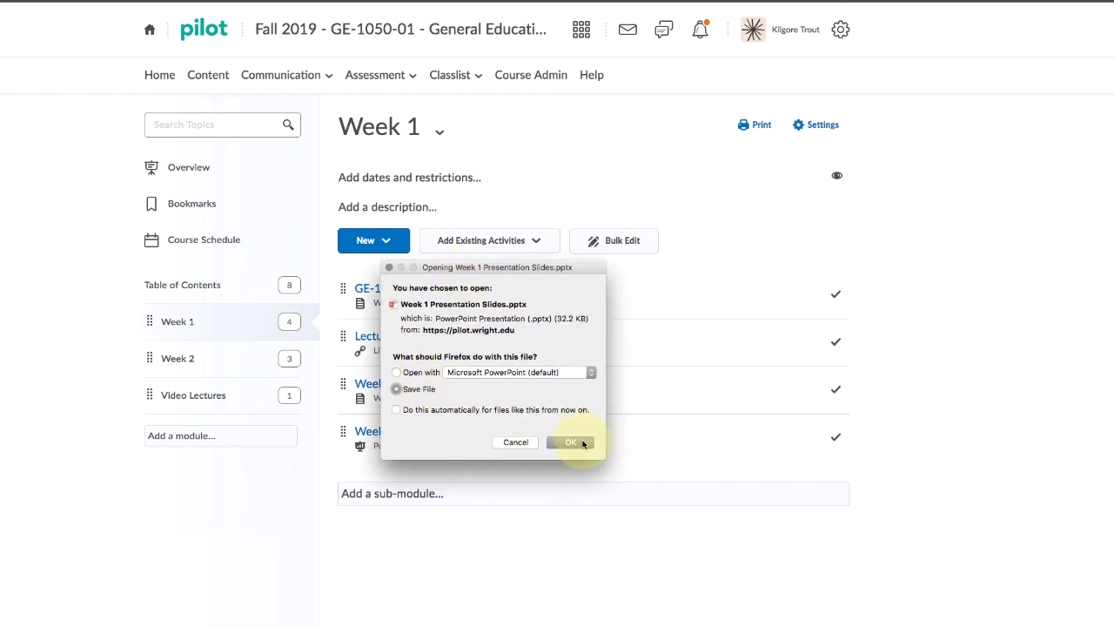
click(578, 442)
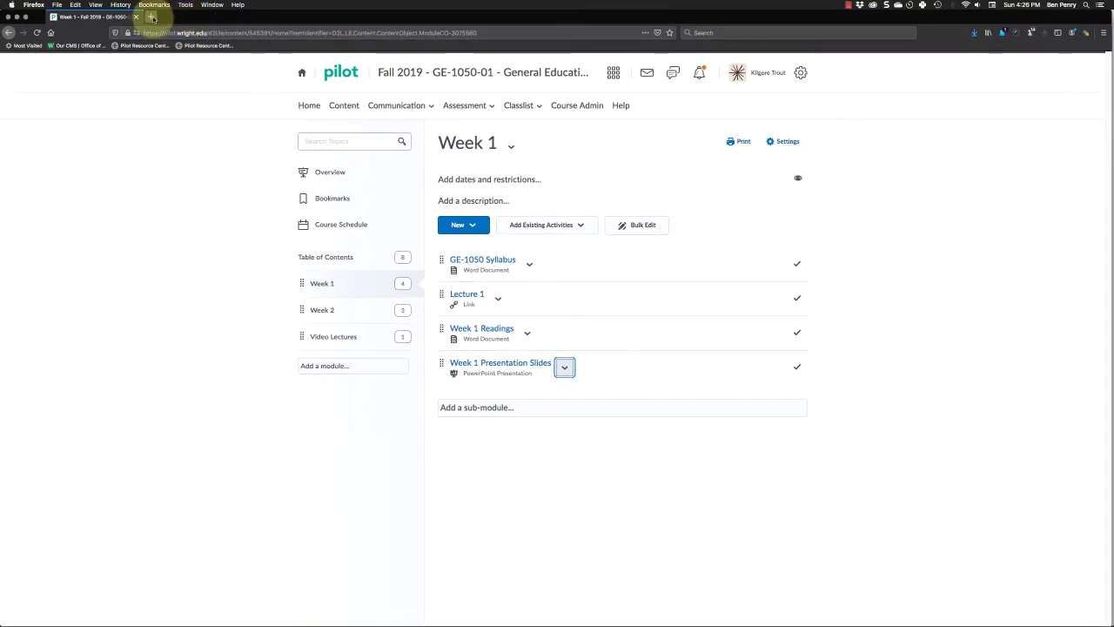
Open the Center for Teaching and Learning website at wright.edu/ctl/ in a new browser tab
click(150, 17)
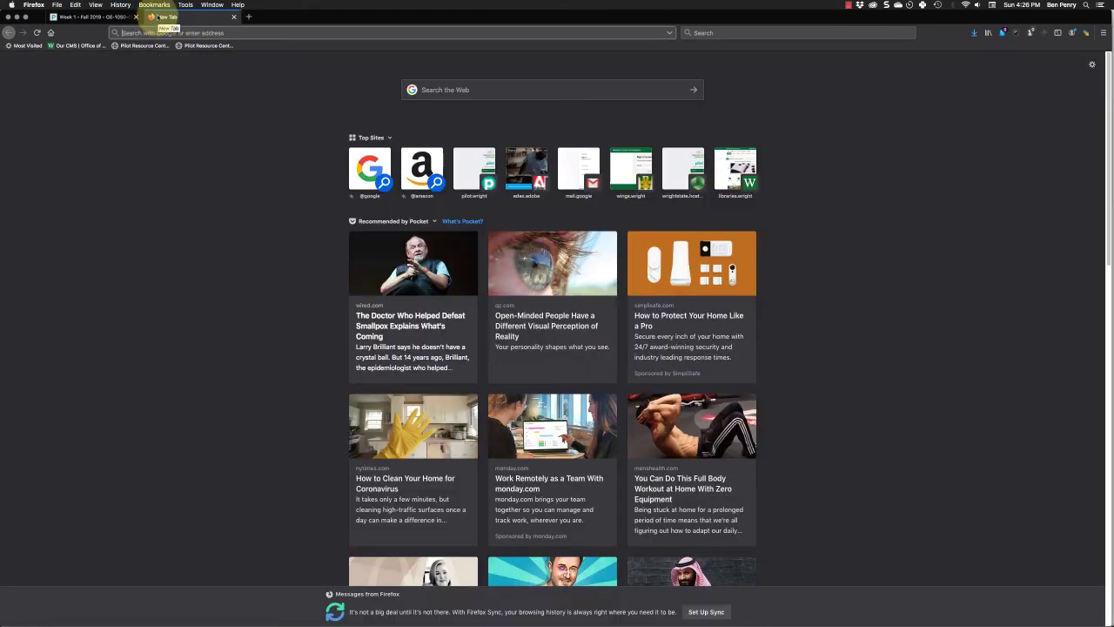
text(wri)
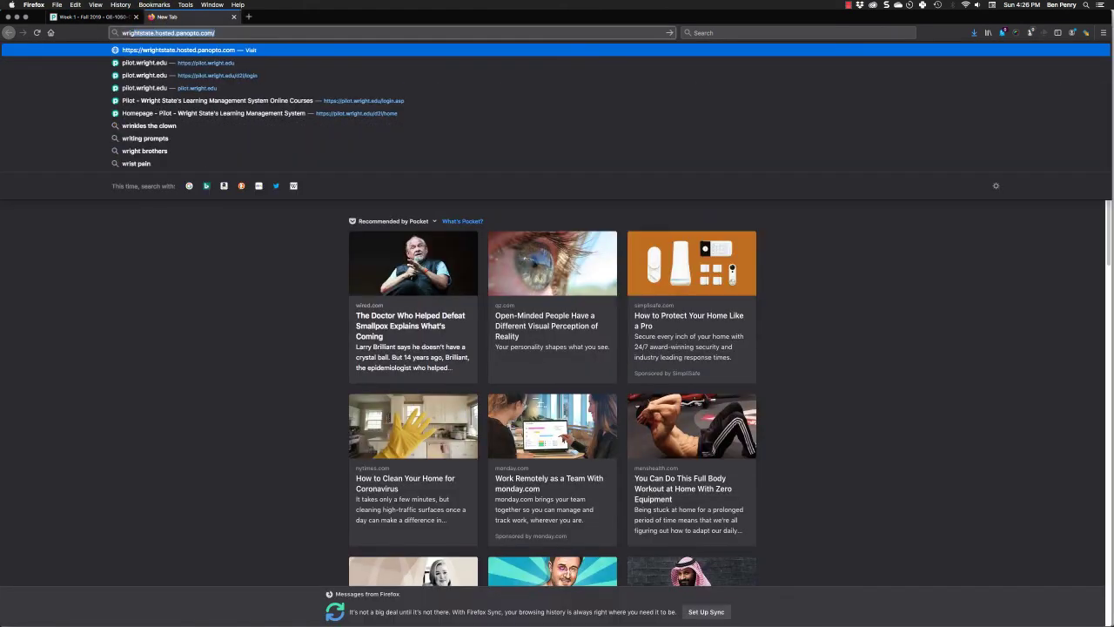
text(ght.edu/)
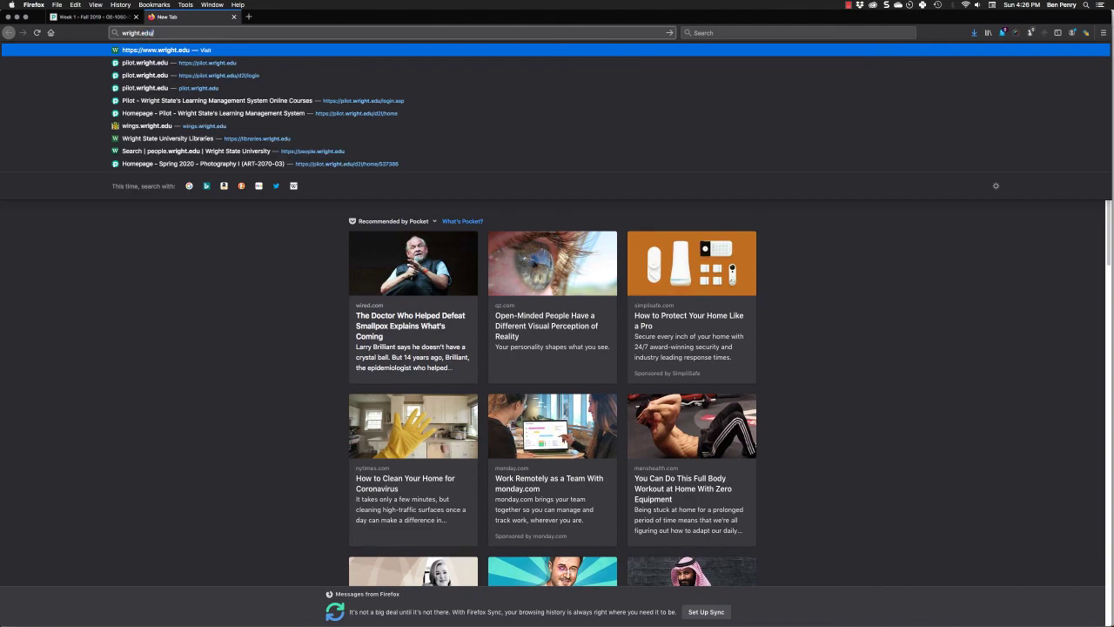
text(ctl/)
key(Return)
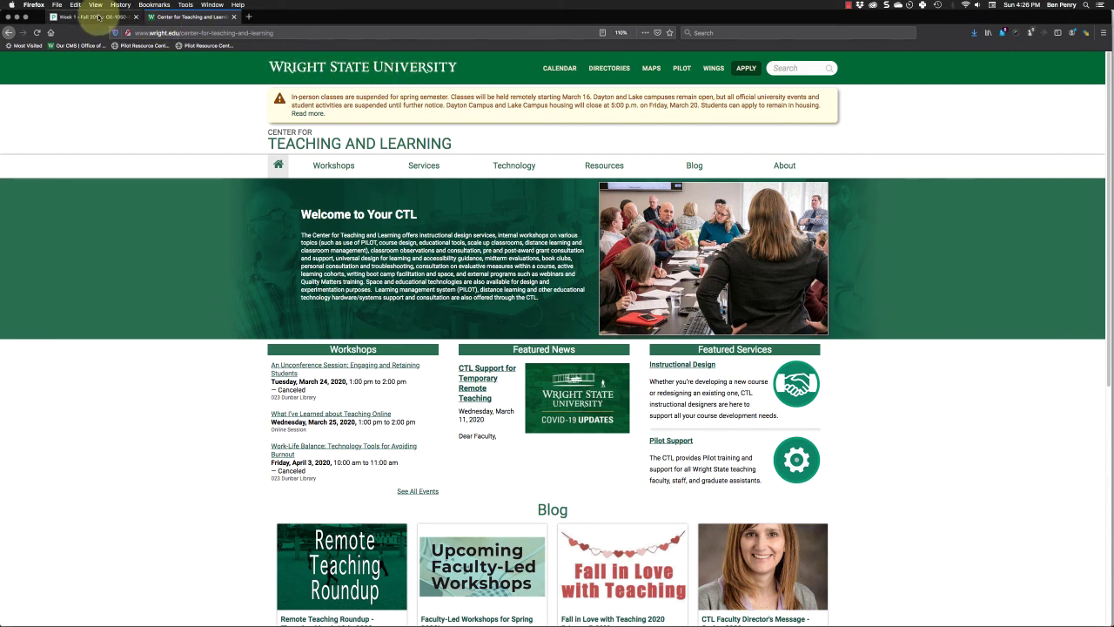
Switch to PowerPoint to bring up the Week 1 Presentation Slides and adjust the window's position
mouse_move(722, 622)
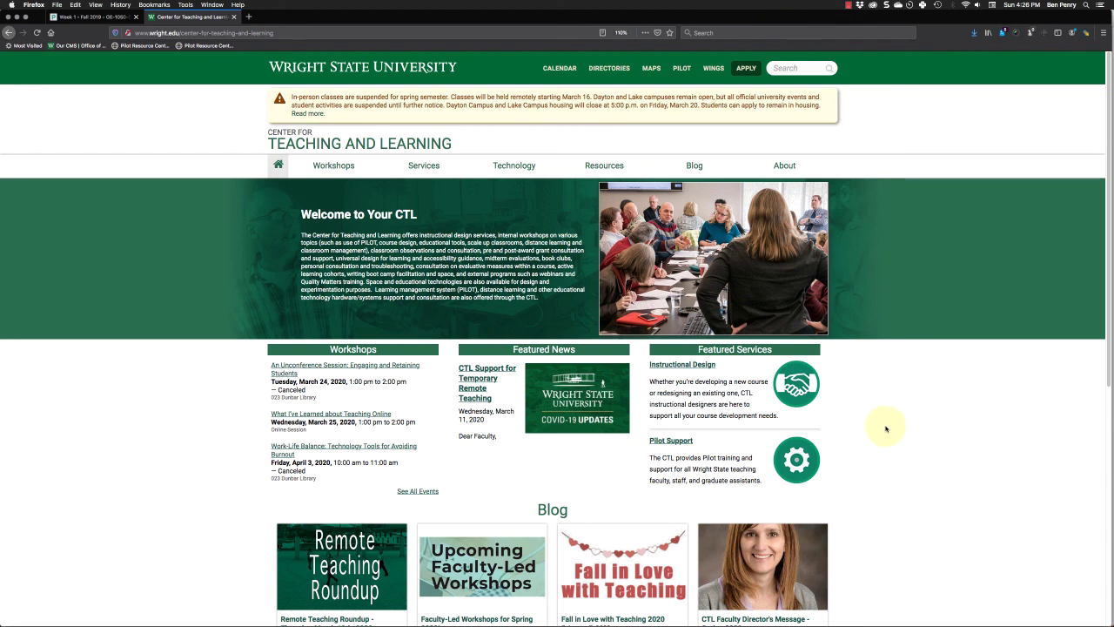
click(621, 616)
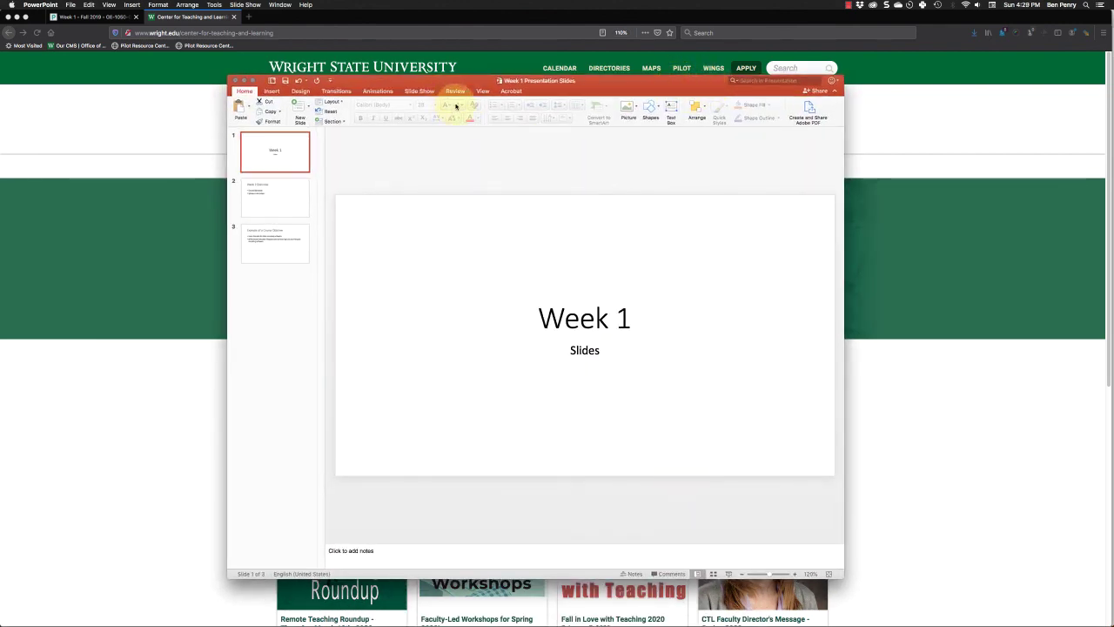
drag(560, 76, 582, 87)
Download GE-1050 Syllabus.docx from Pilot's Week 1 module and open the saved file in Word
click(91, 17)
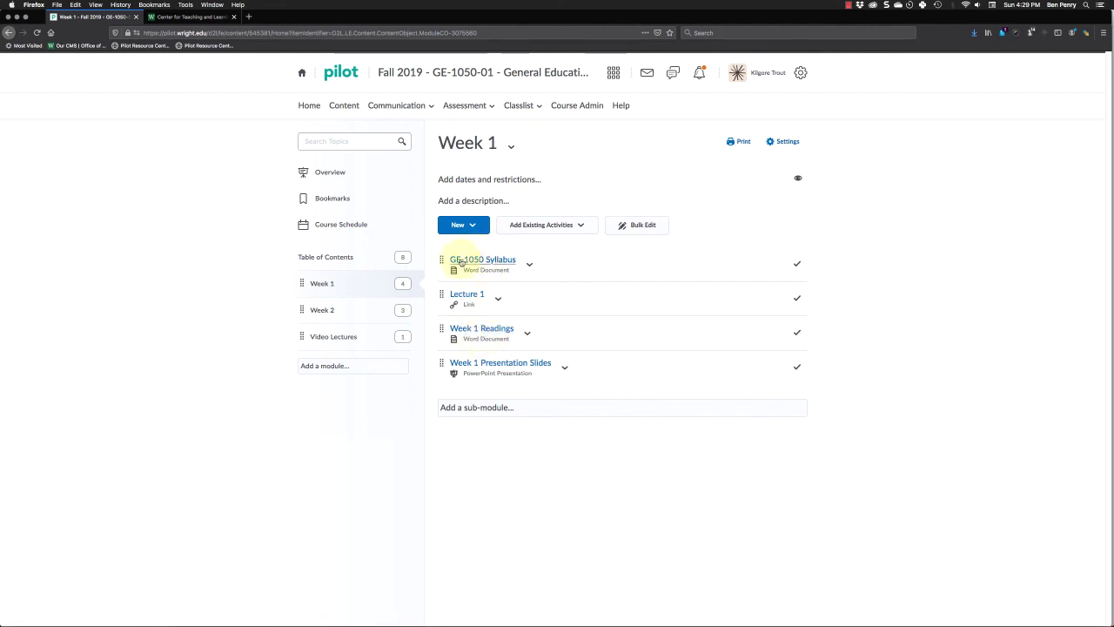
click(530, 264)
click(589, 405)
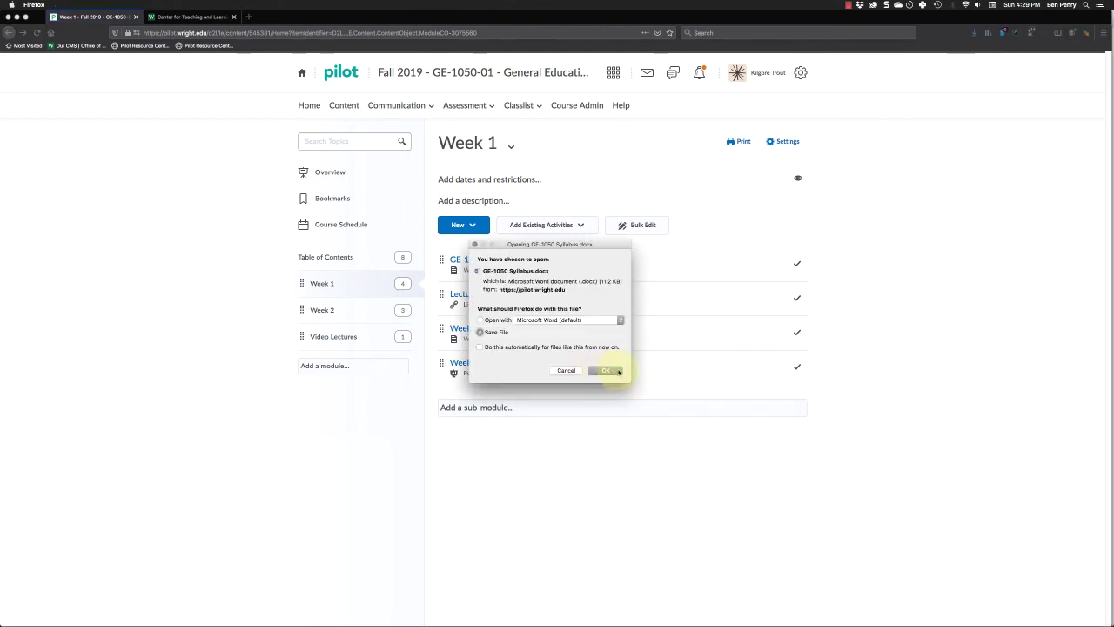
click(607, 371)
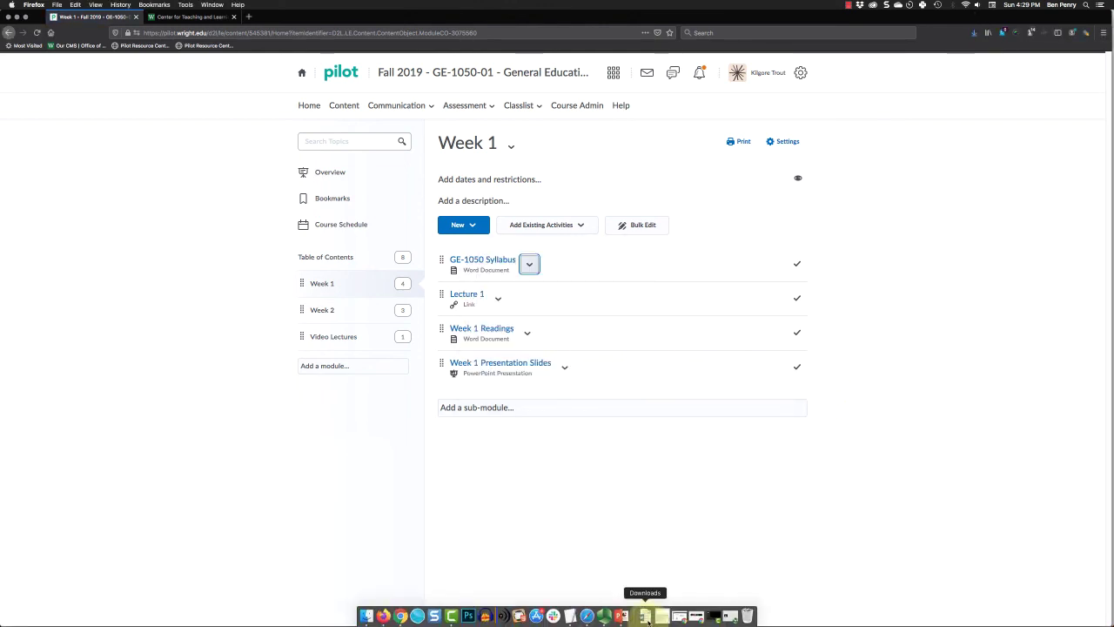
click(645, 615)
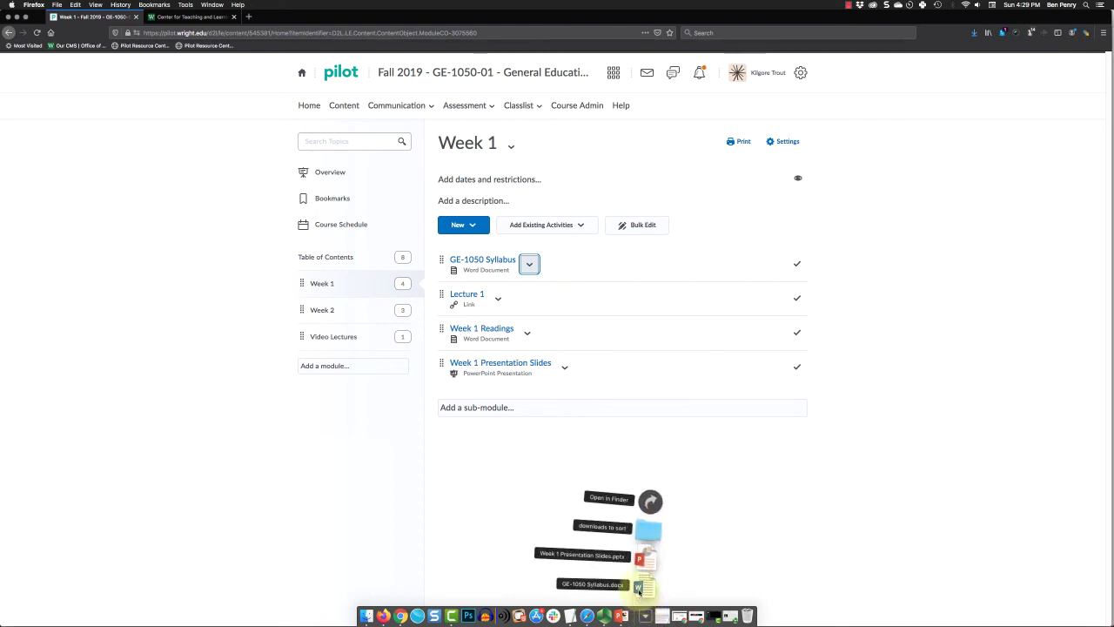
click(642, 588)
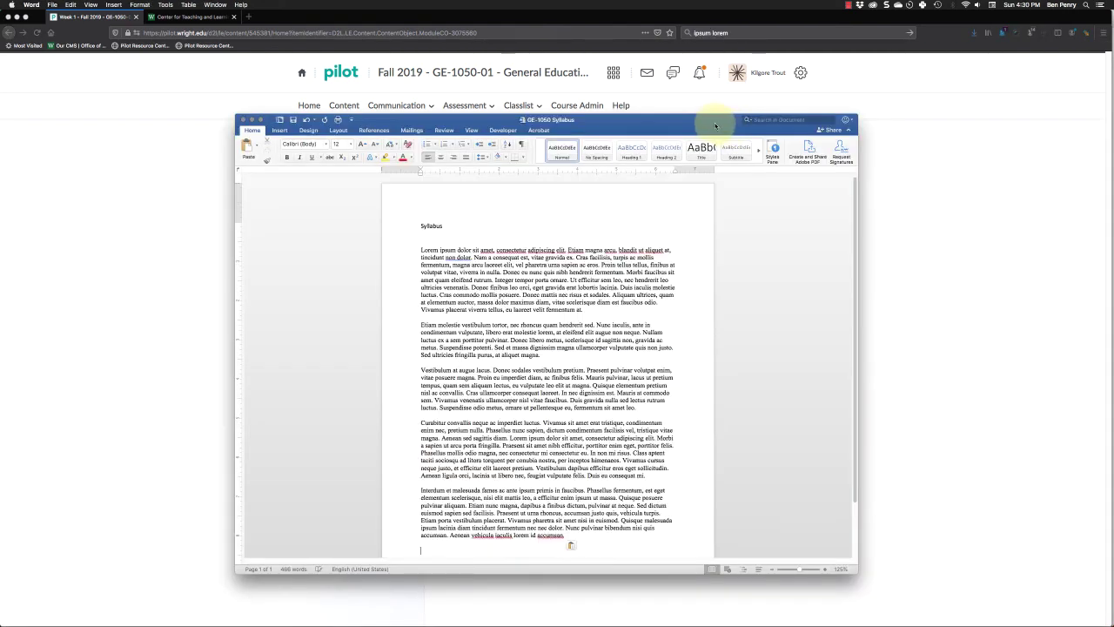
Return to the browser, check the Center for Teaching and Learning site, and go back to the Week 1 module in Pilot
click(932, 227)
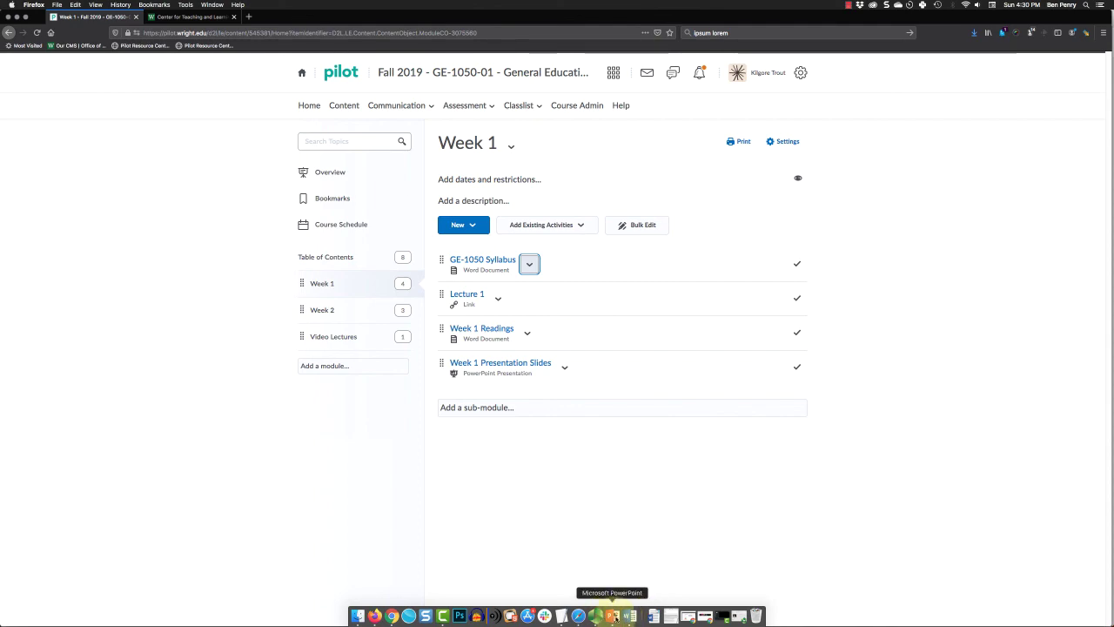
click(196, 16)
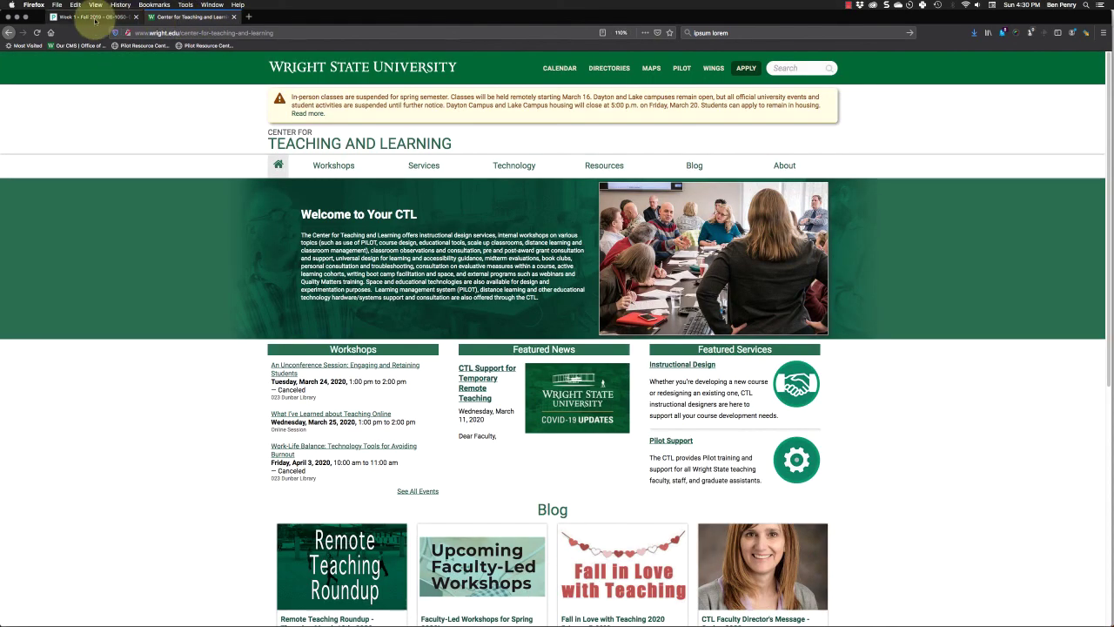
click(96, 17)
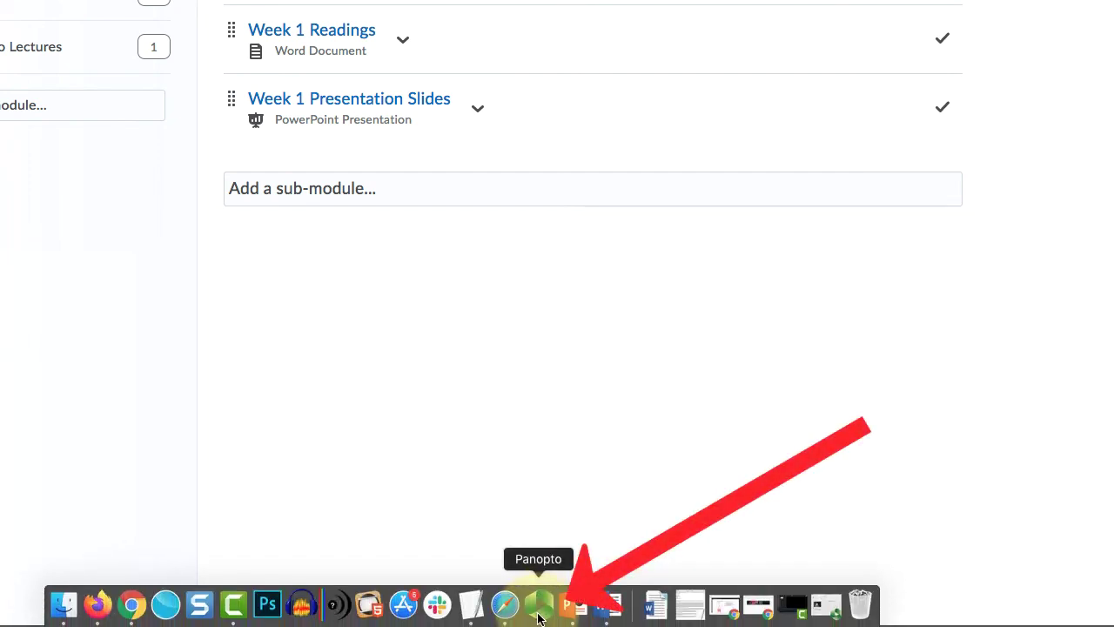
Switch to Panopto, start recording the Week 1 Lecture 3 session, and bring up the Week 1 slides in PowerPoint
click(543, 617)
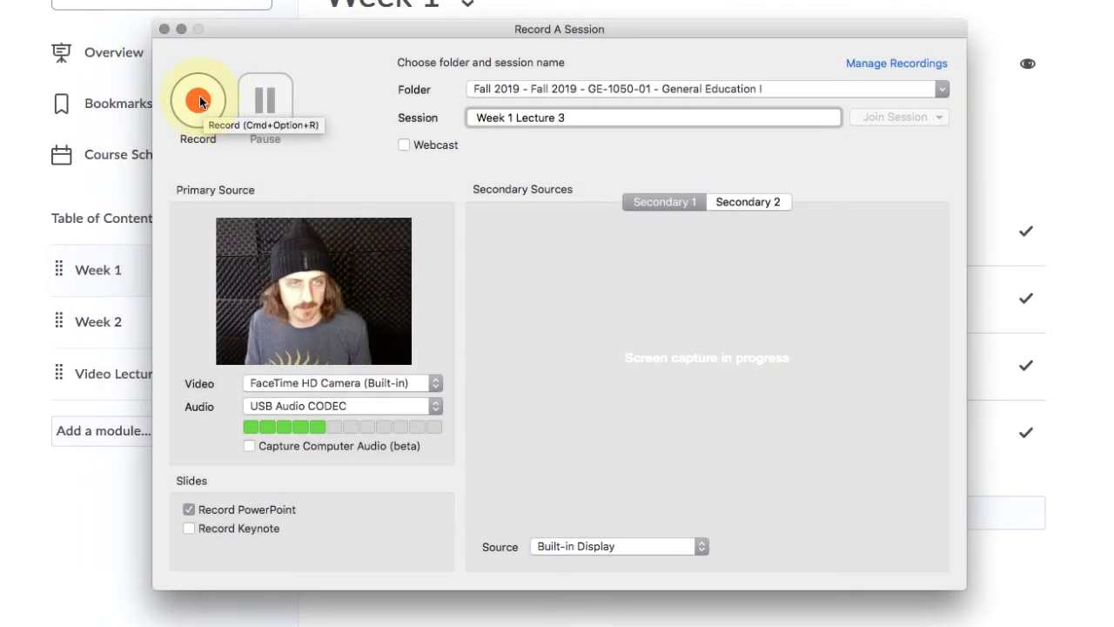
click(199, 103)
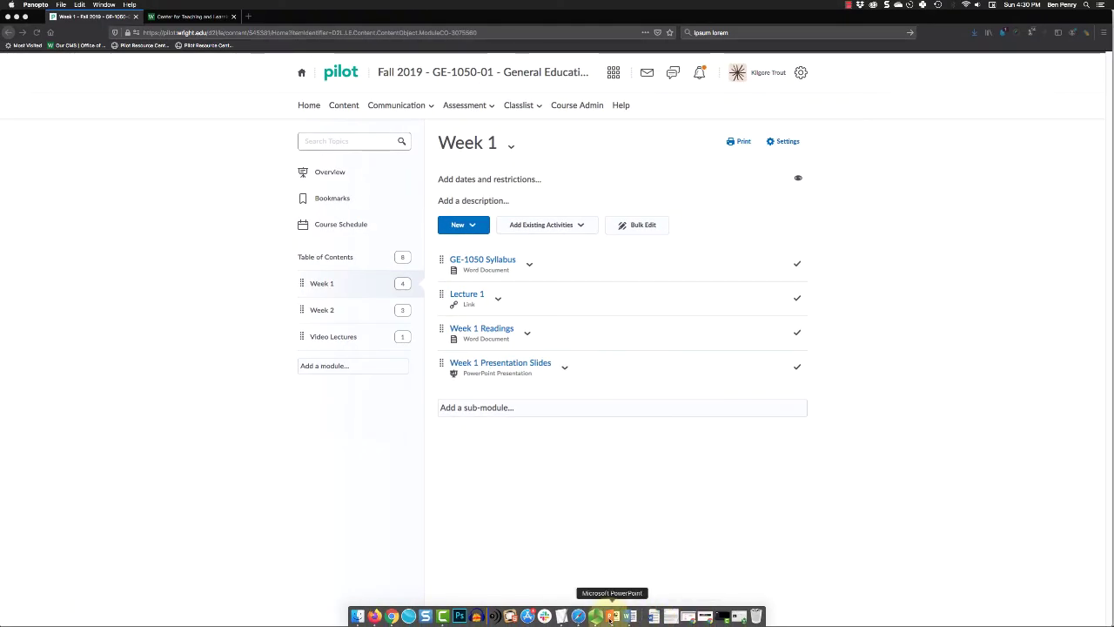
click(607, 617)
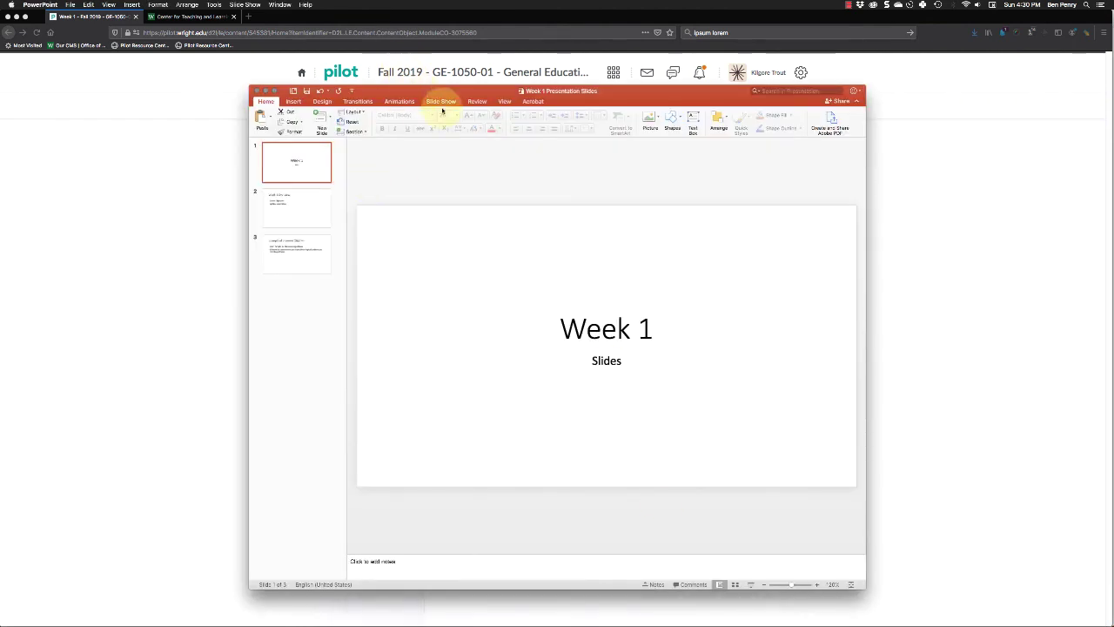
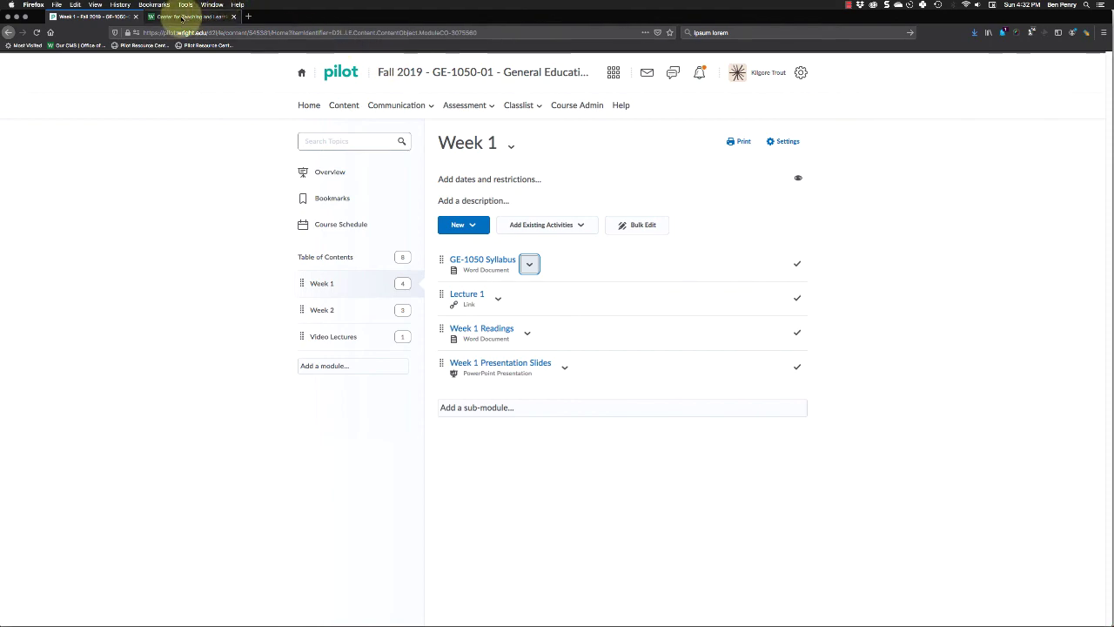
On the Center for Teaching and Learning site, browse through Resources and Tutorials to the Panopto Tutorials and Documentation page
click(184, 17)
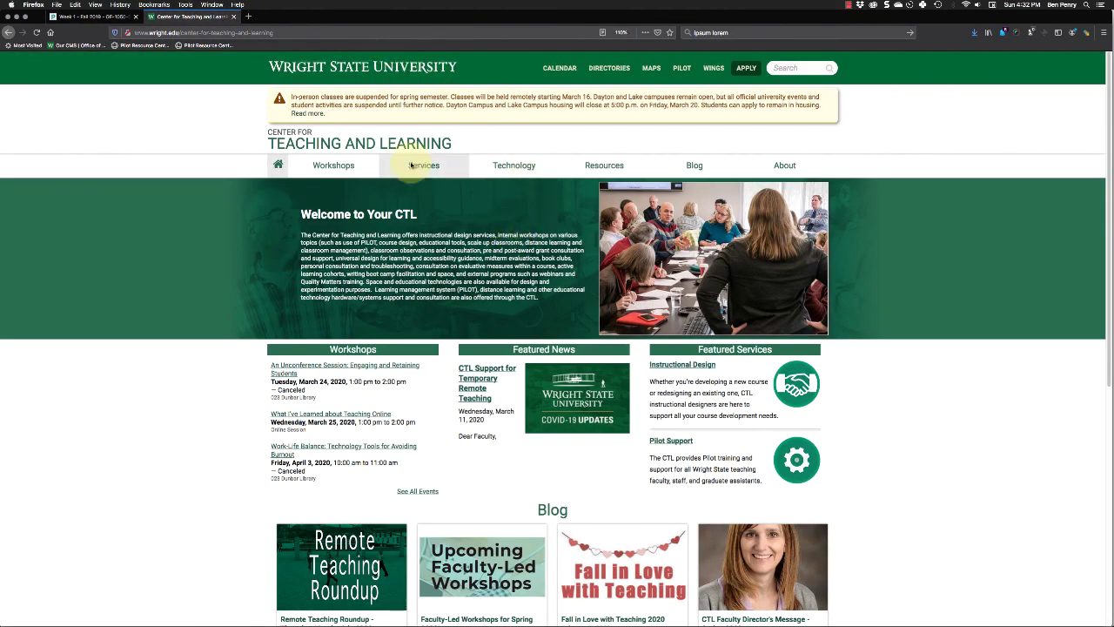
scroll(925, 360, down, 5)
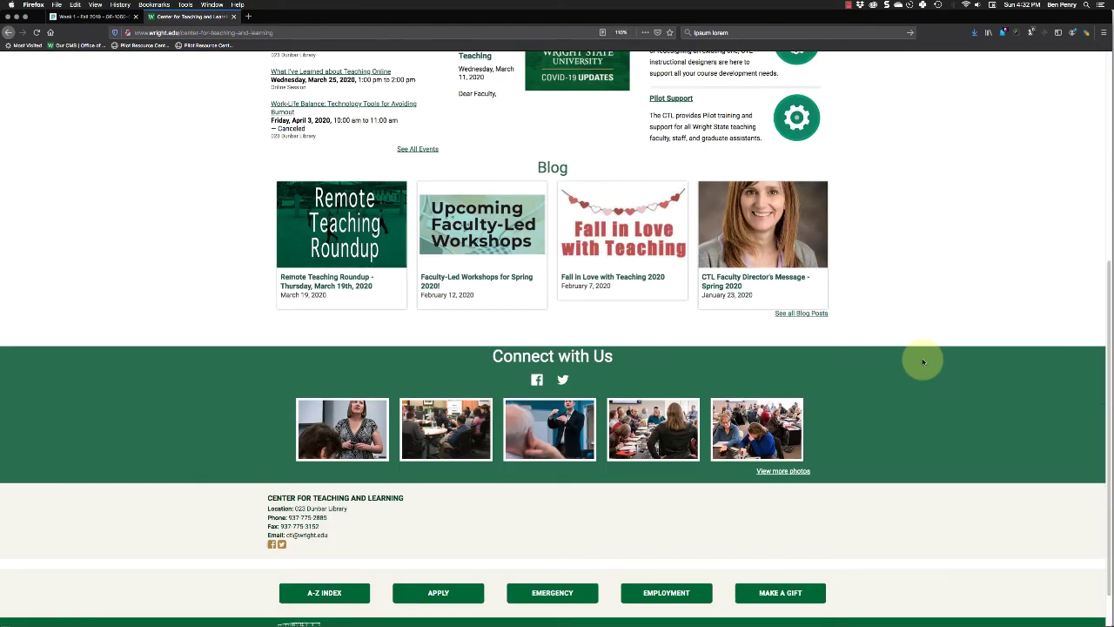
scroll(925, 360, up, 5)
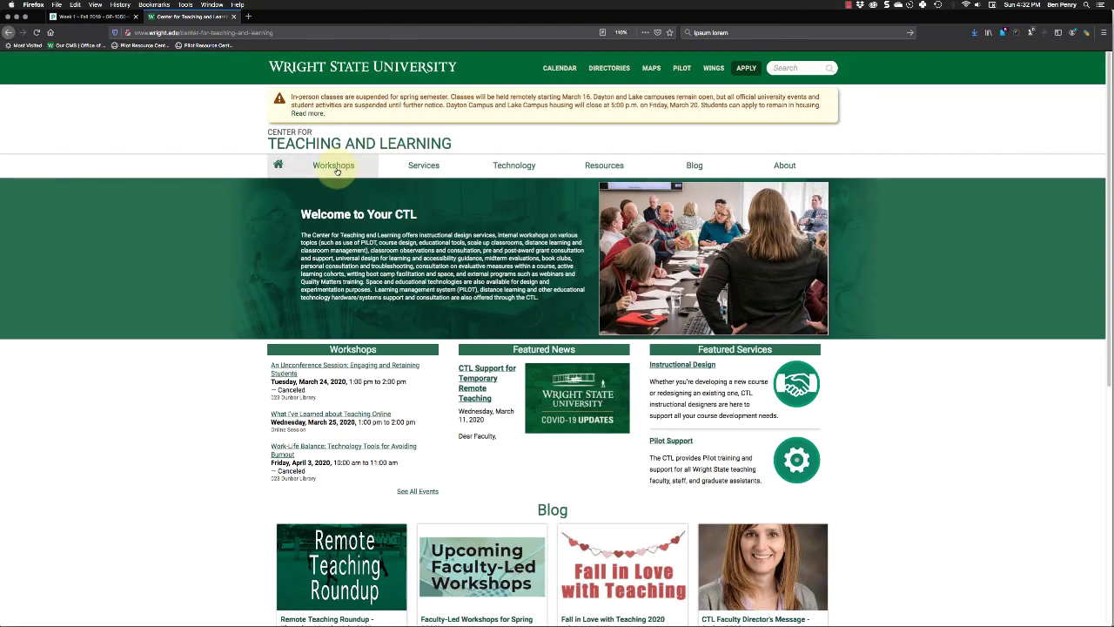
click(597, 168)
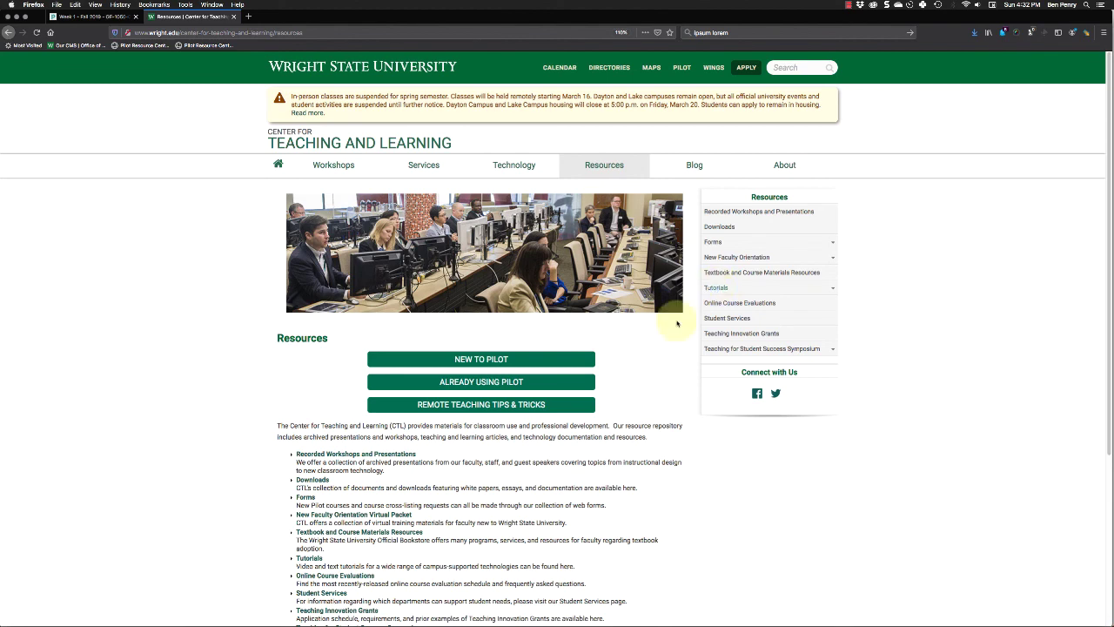
click(310, 559)
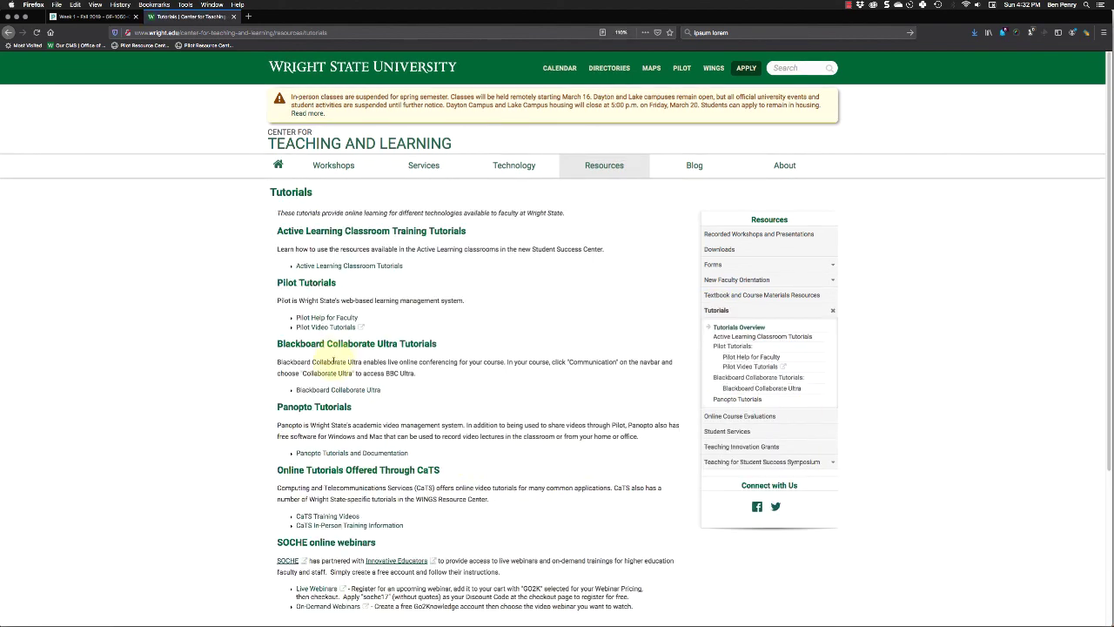
drag(277, 406, 441, 454)
click(435, 427)
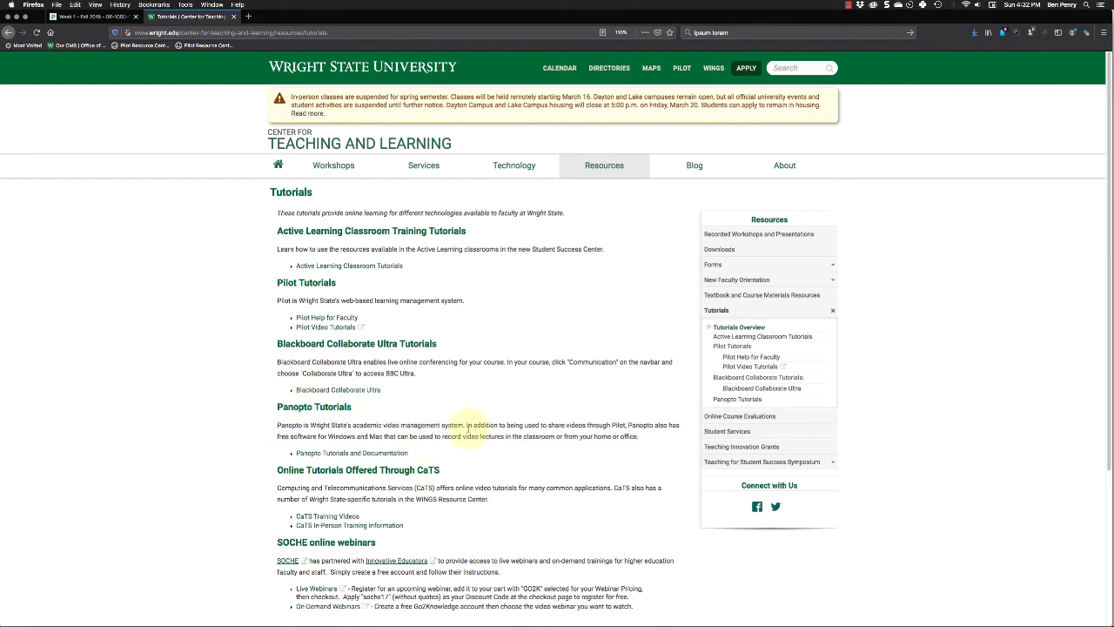
click(347, 453)
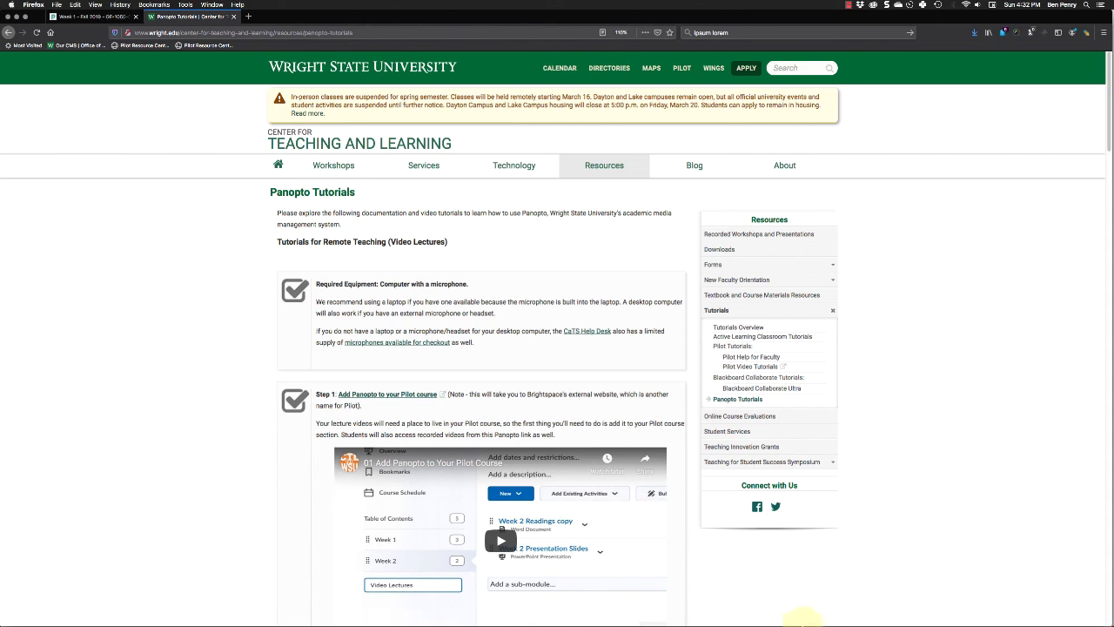
Switch back to Panopto, stop the recording and upload the Week 1 Lecture 3 session
mouse_move(766, 623)
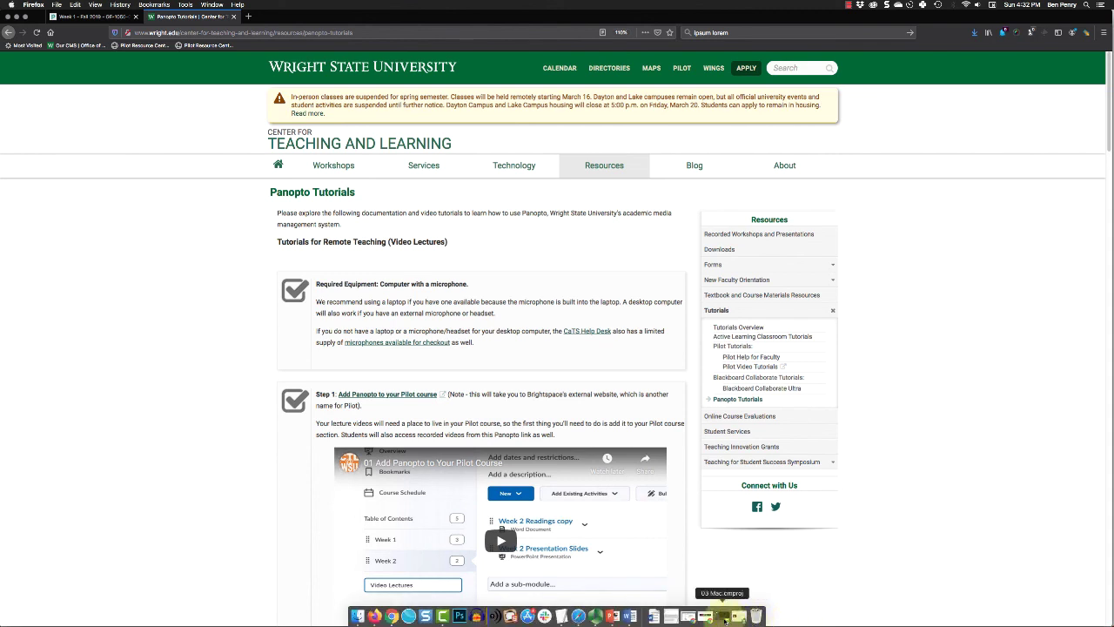
click(594, 616)
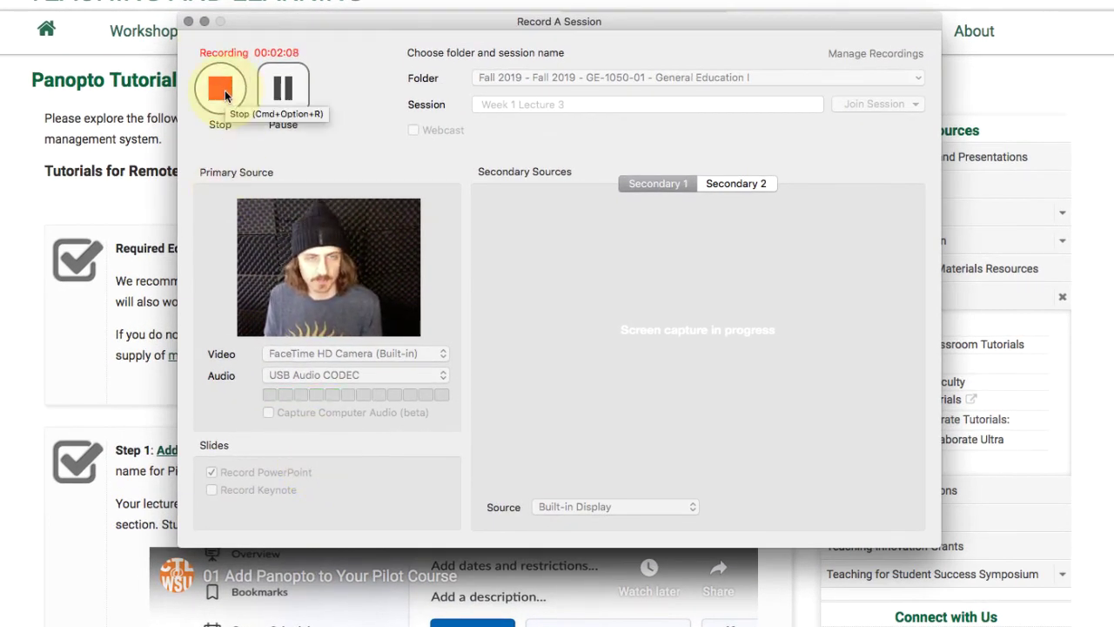
click(225, 96)
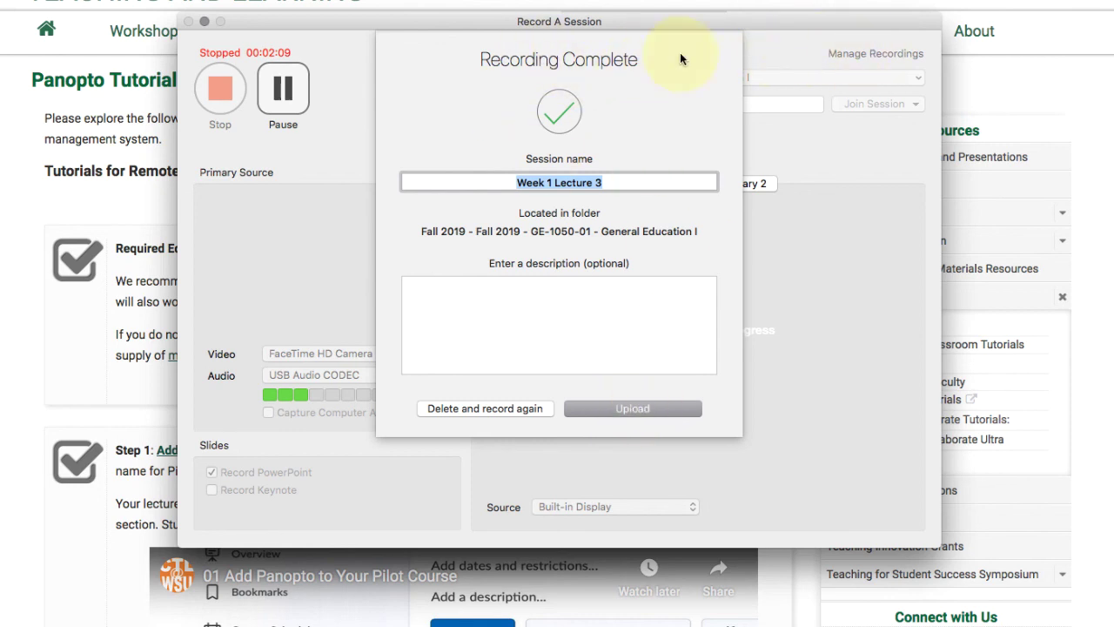
drag(497, 26, 496, 30)
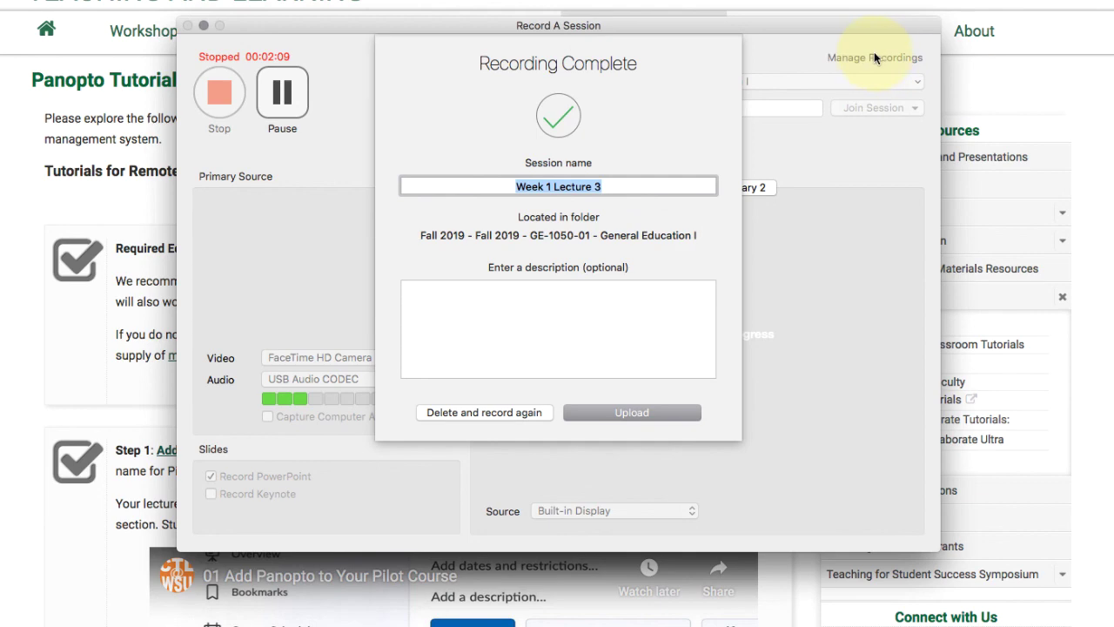
click(633, 413)
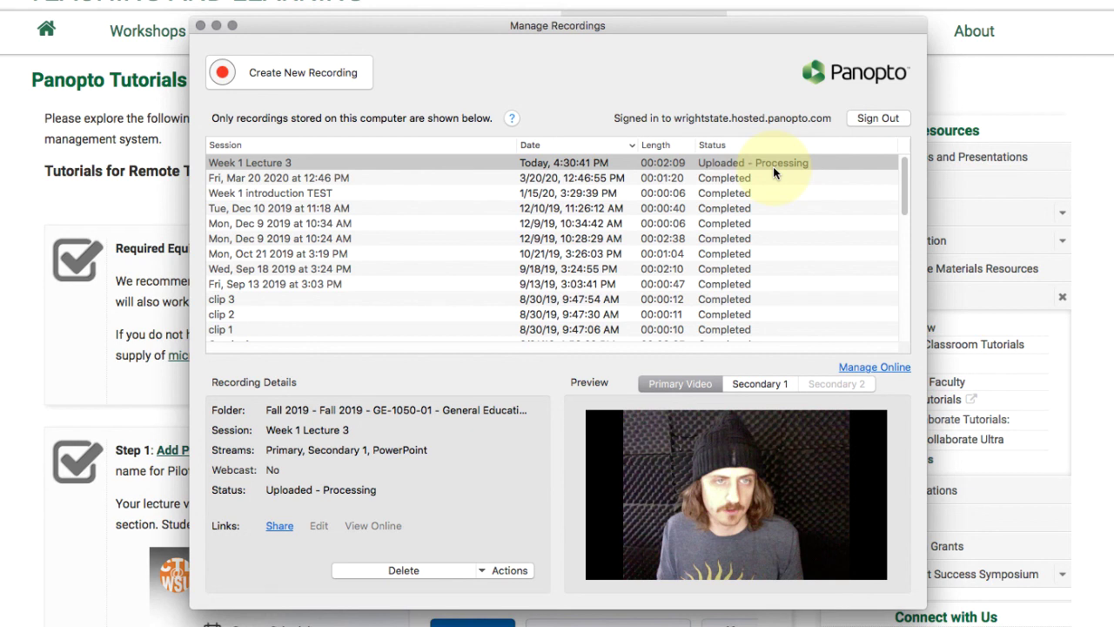
Select Week 1 Lecture 3 in the recordings list to check its upload status, and reposition the Manage Recordings window
click(822, 166)
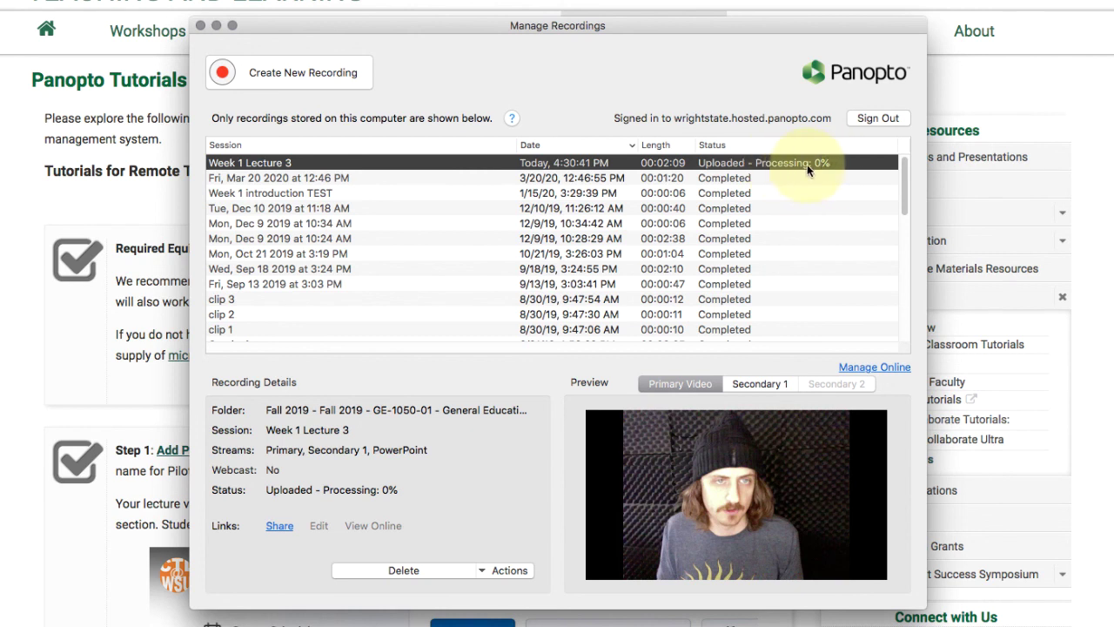
drag(599, 27, 582, 51)
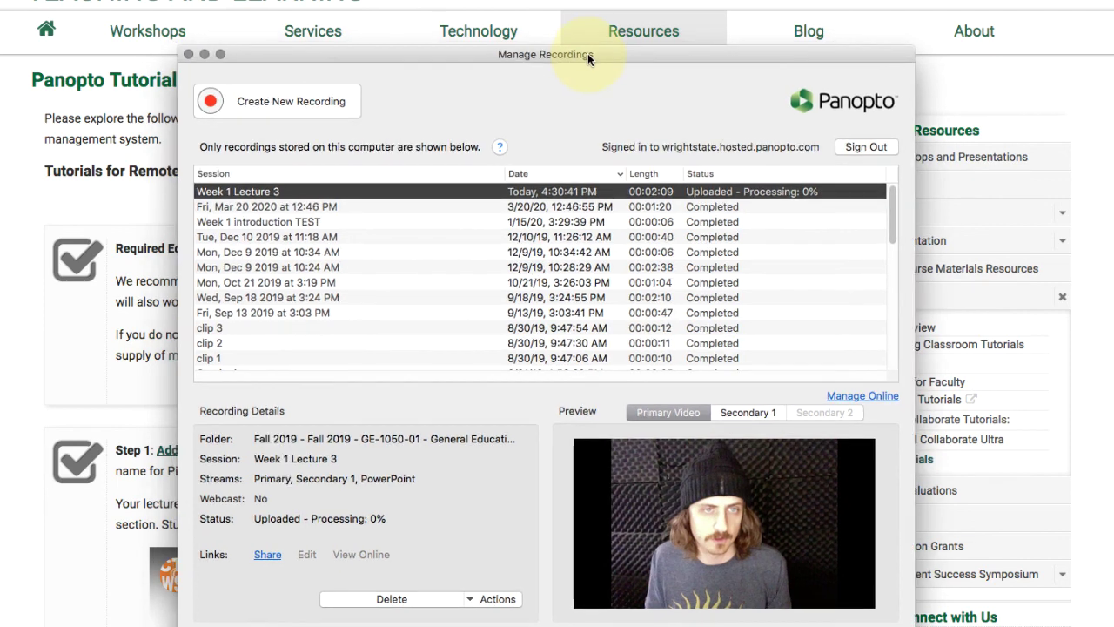
drag(587, 53, 609, 61)
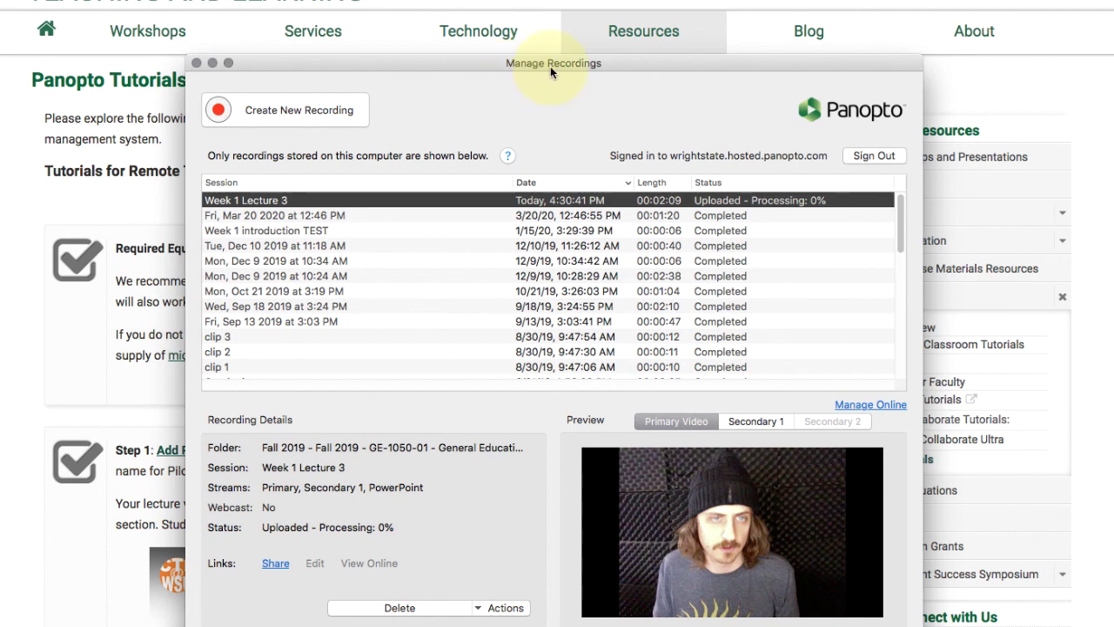
View the setup window for a new recording, return to Manage Recordings and select Week 1 Lecture 3 again
click(293, 111)
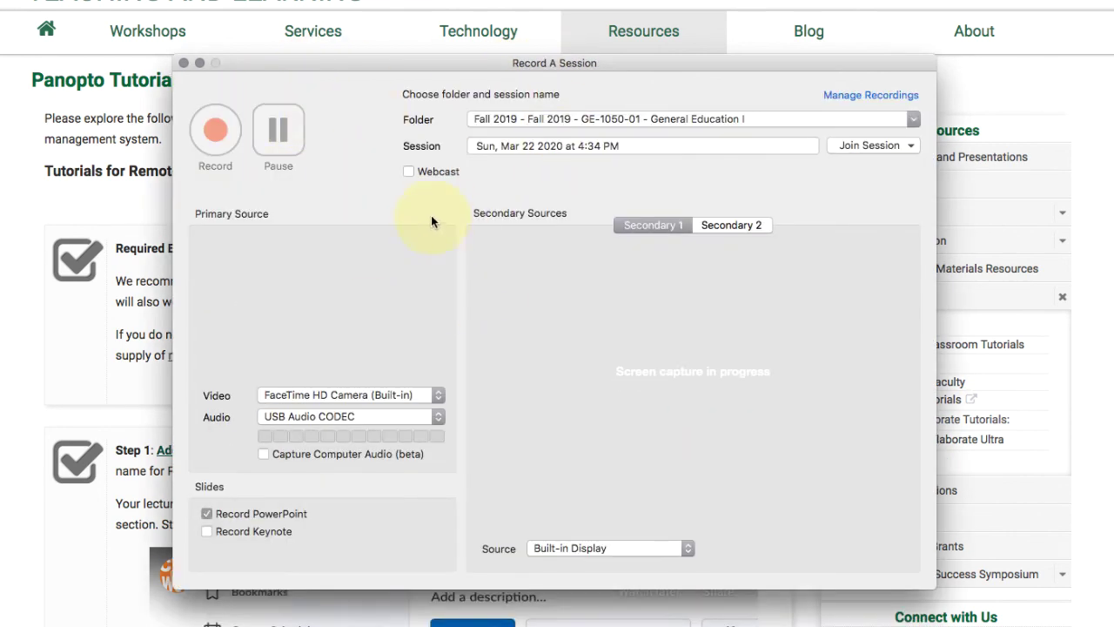
click(860, 96)
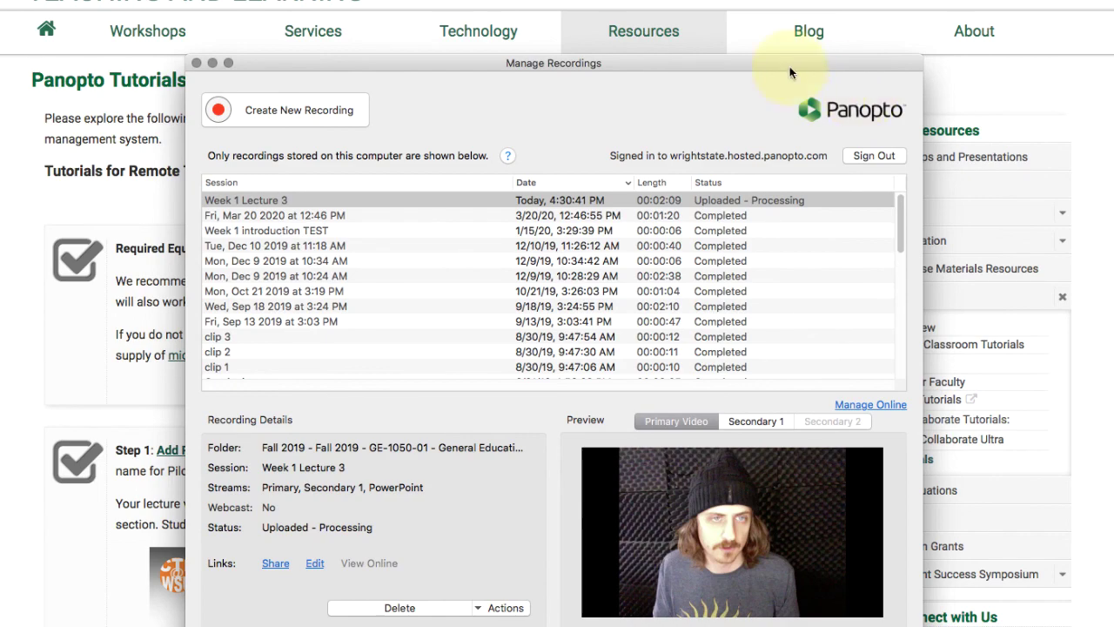
click(842, 200)
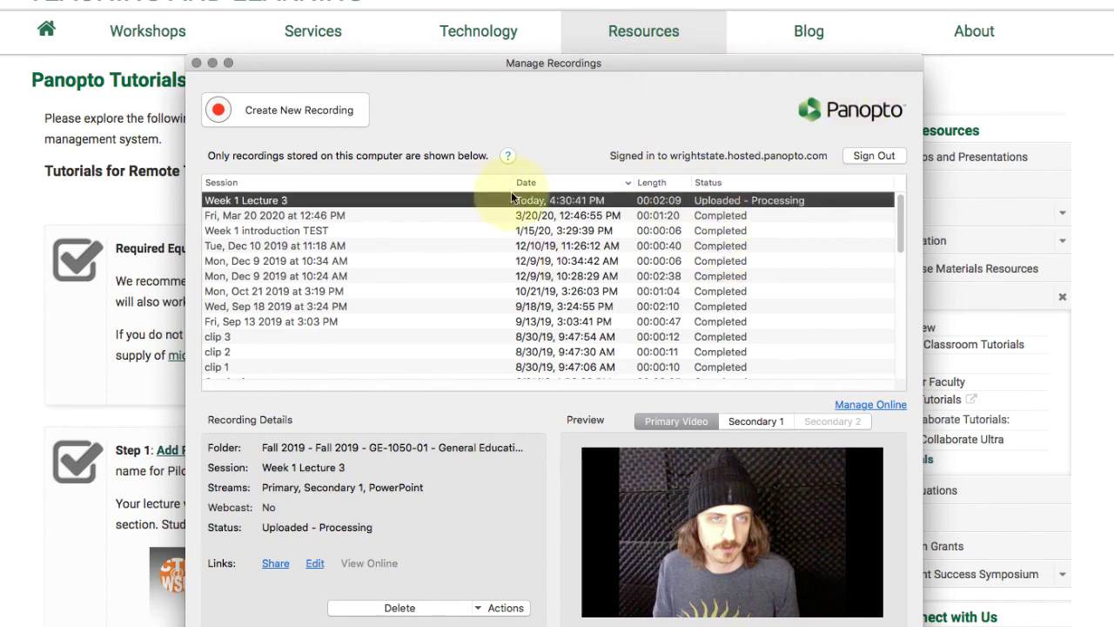
Move the Manage Recordings window aside and open Panopto from the Video Lectures module of the Pilot course
drag(469, 59, 671, 144)
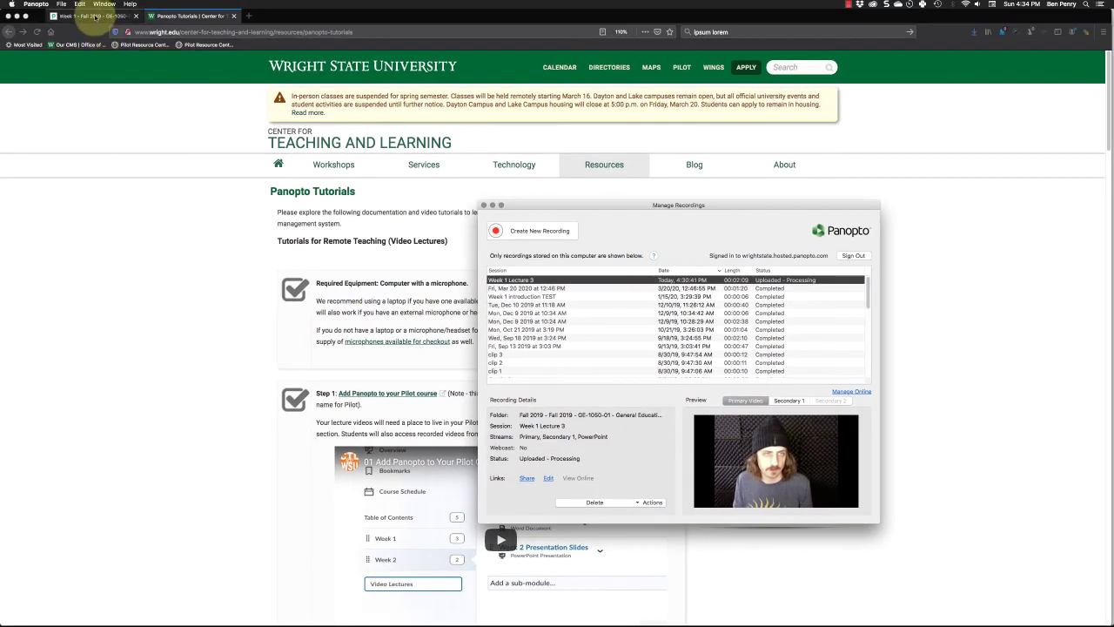
click(96, 16)
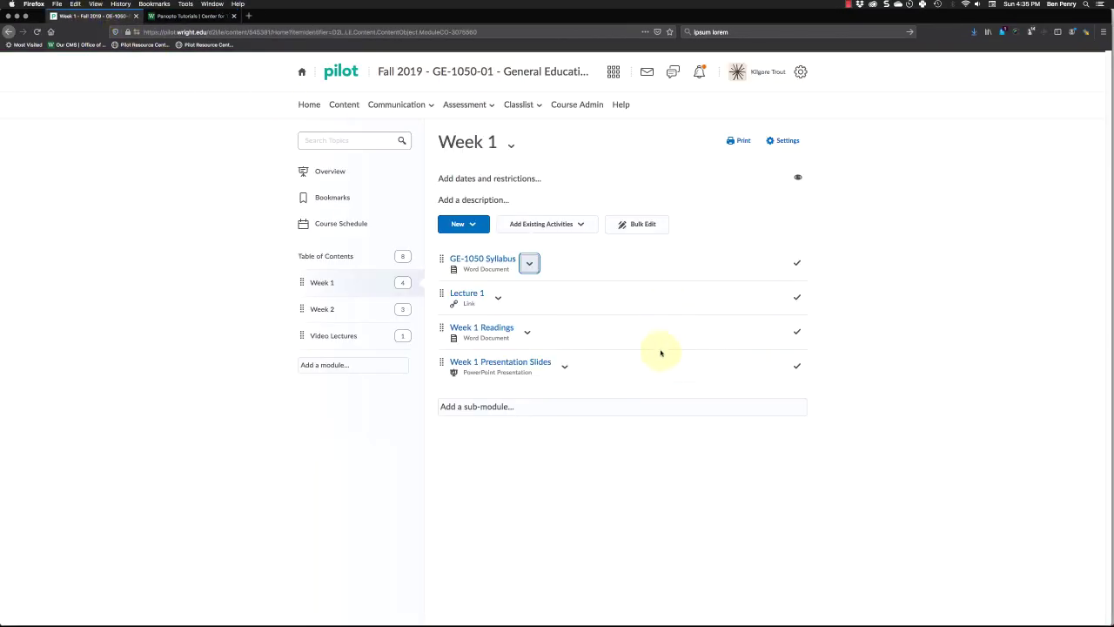
click(330, 339)
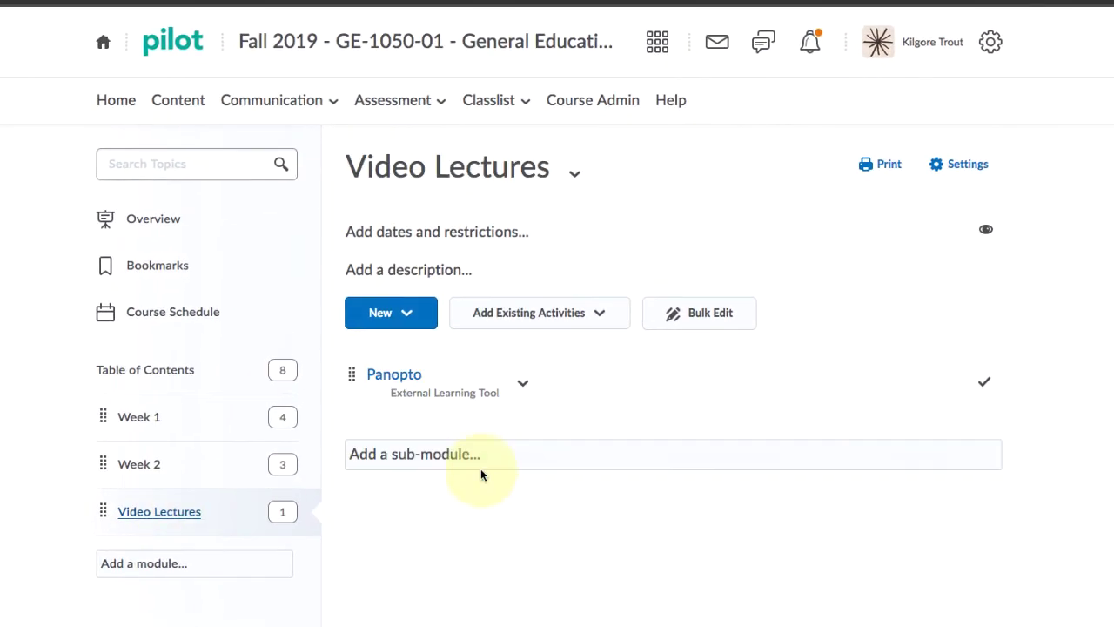
click(409, 375)
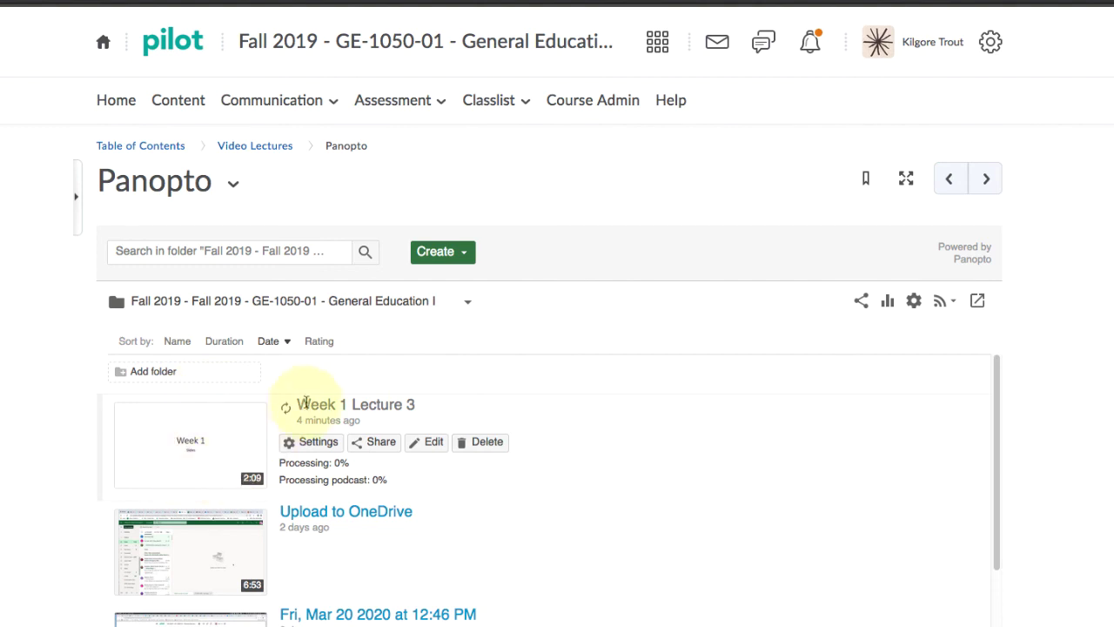
Examine the title and processing status of the Week 1 Lecture 3 recording in the course's Panopto folder
drag(296, 404, 436, 411)
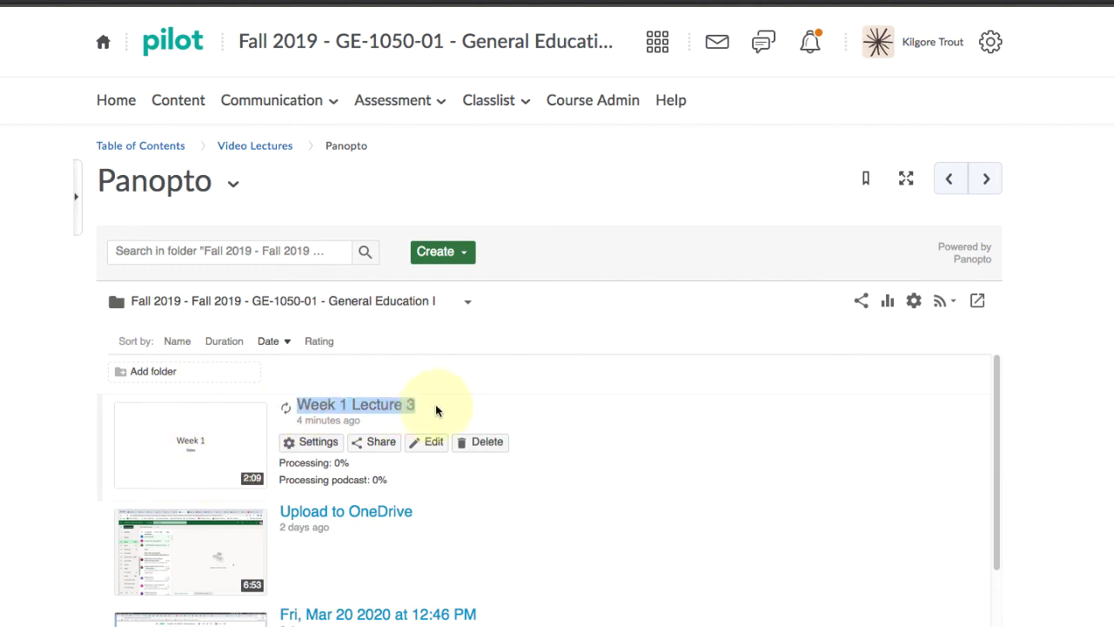
click(416, 406)
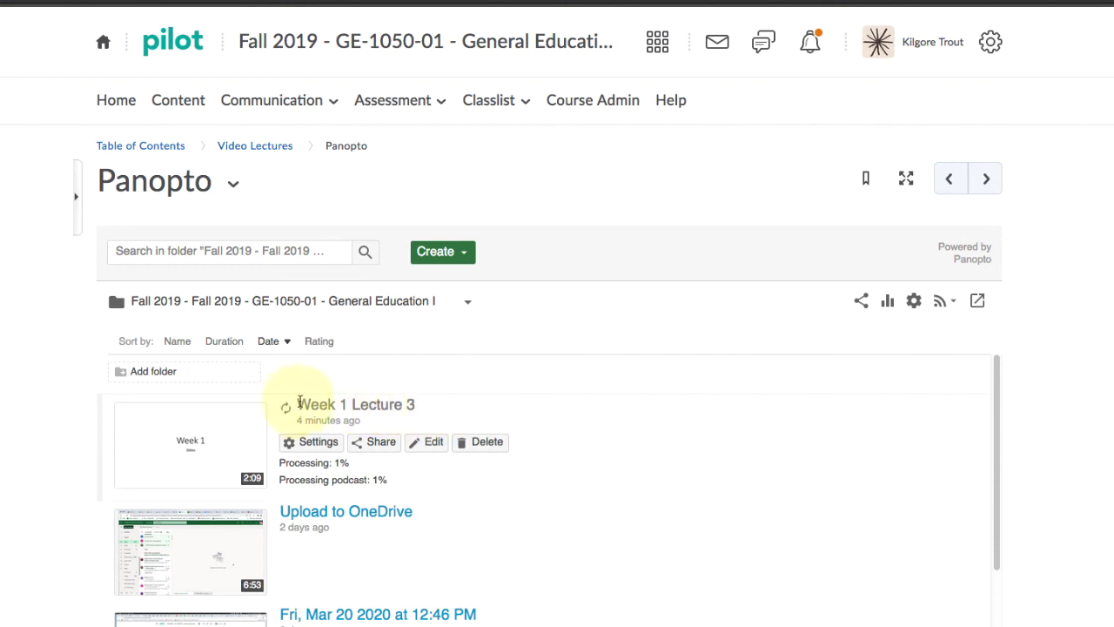
drag(298, 402, 409, 402)
click(423, 401)
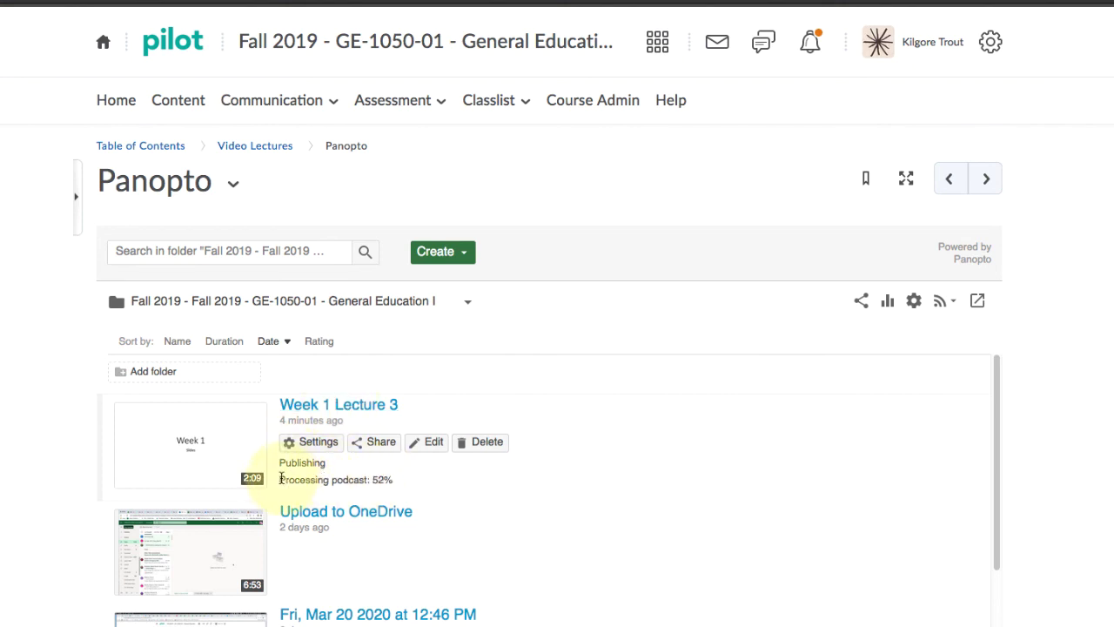
drag(277, 479, 403, 479)
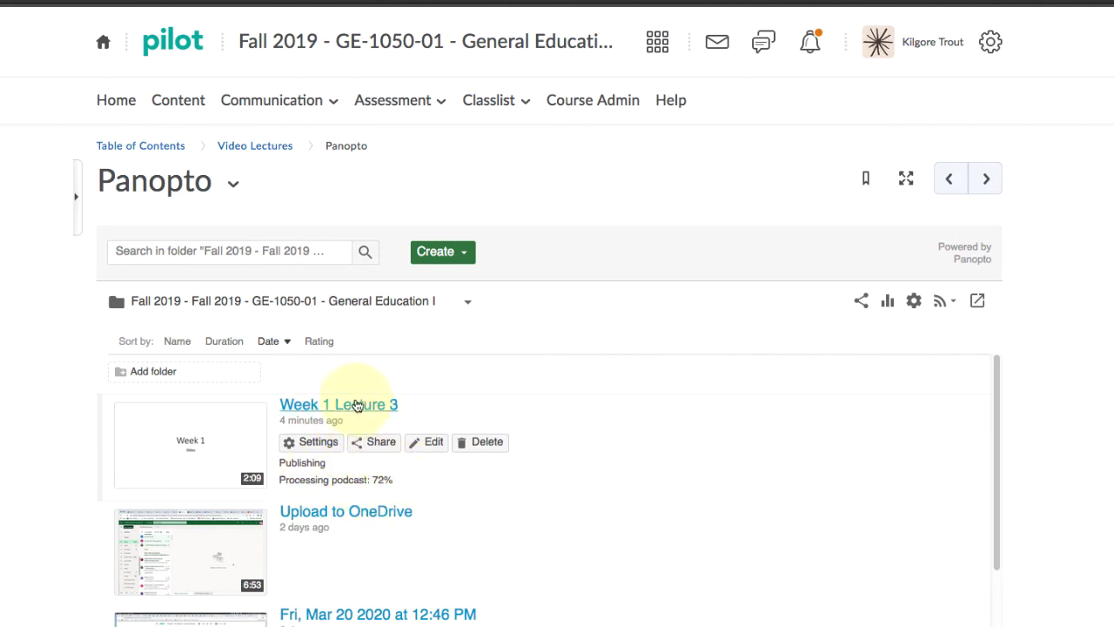
Open the Week 1 Lecture 3 recording in the Panopto viewer and start playback
click(357, 406)
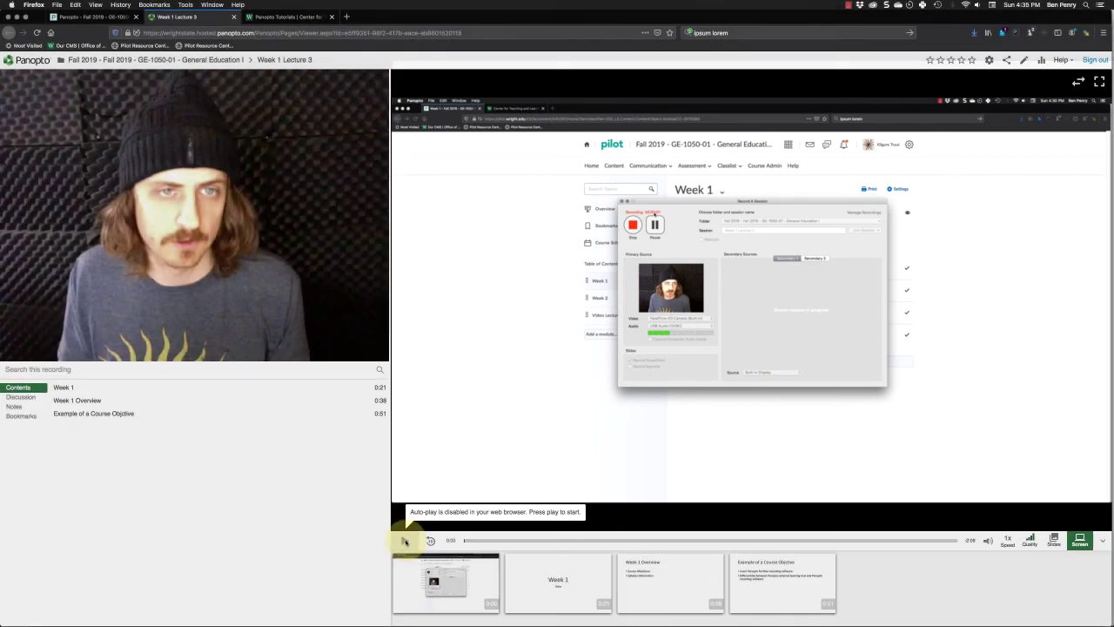
click(406, 540)
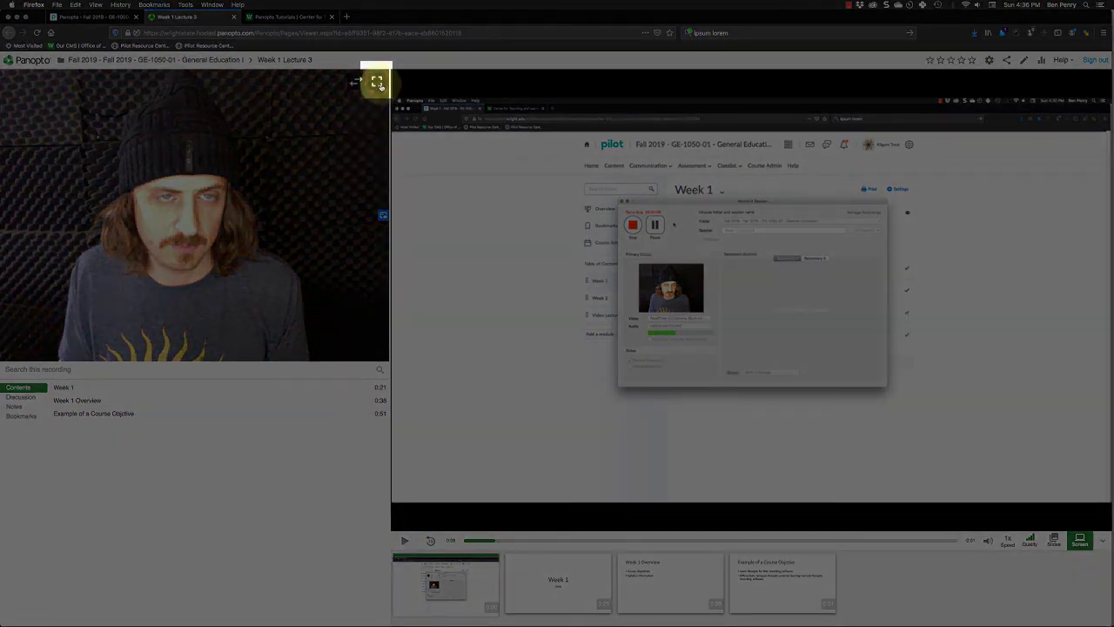
Show the recording's camera video in full screen, play a short part of it, pause, and exit full screen
click(376, 81)
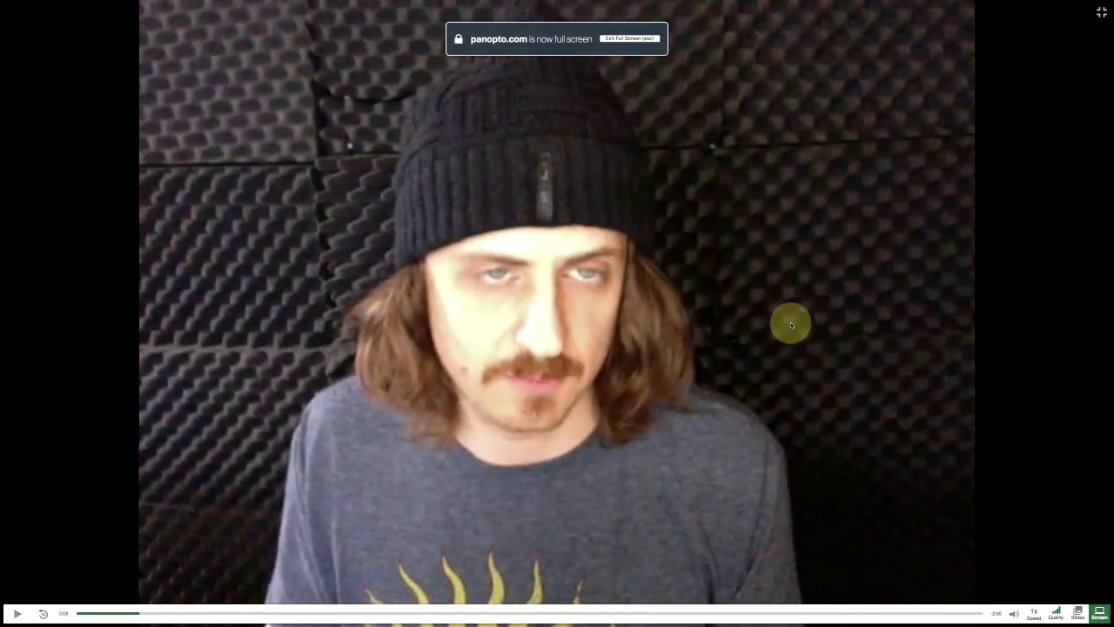
click(17, 613)
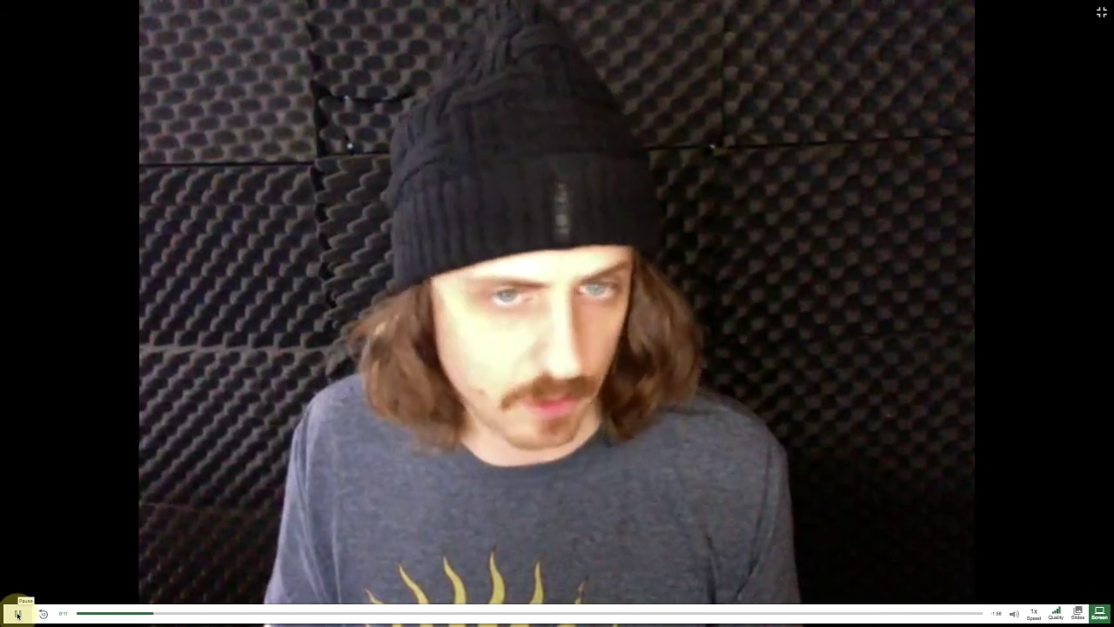
click(410, 442)
click(1100, 13)
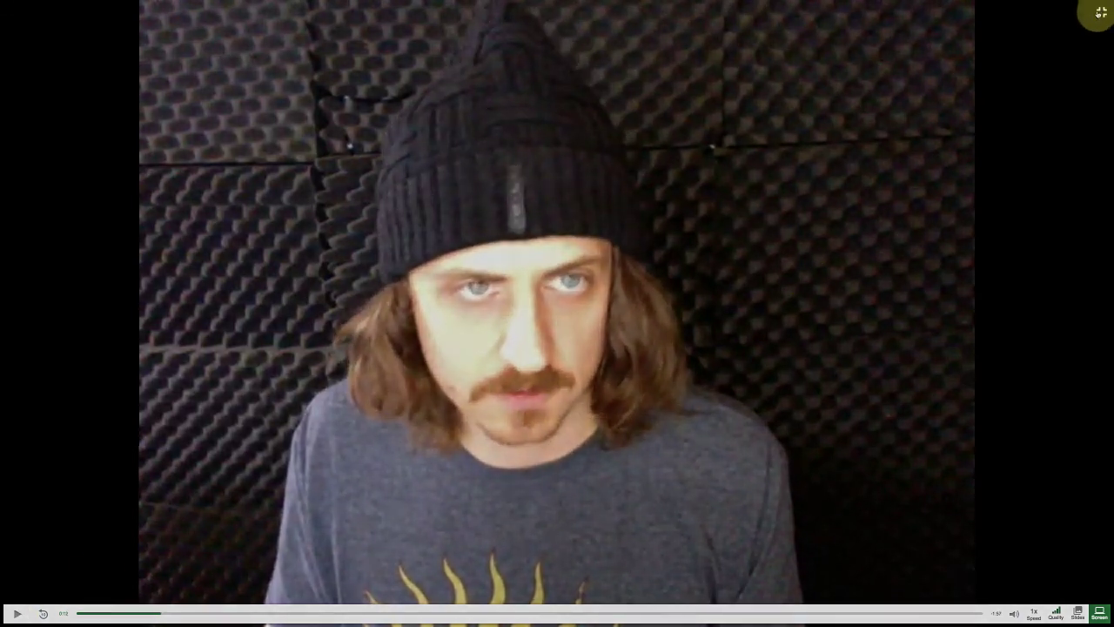